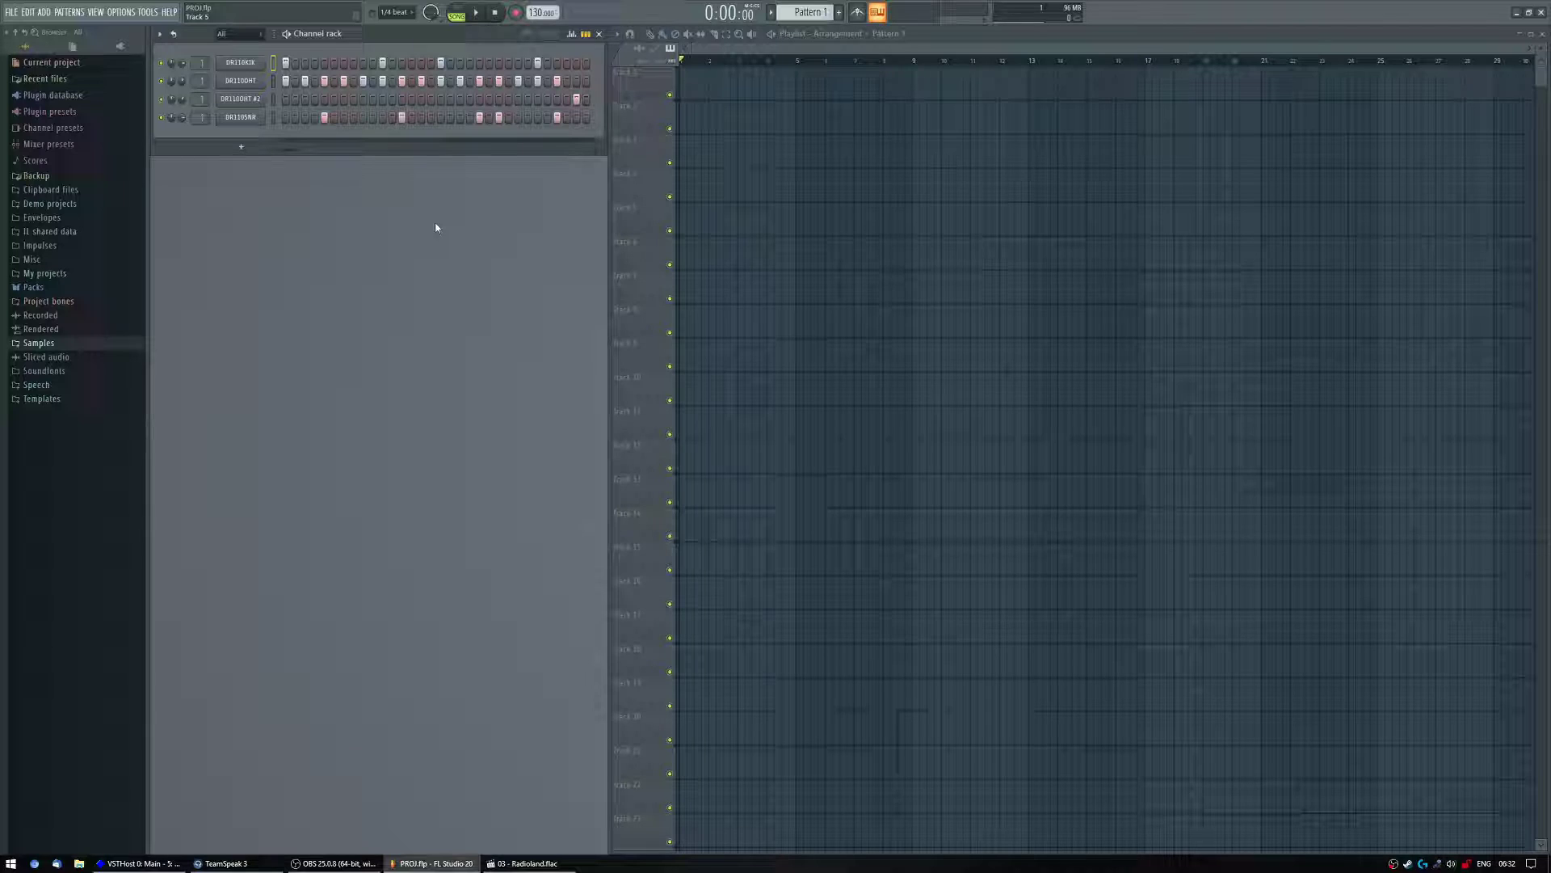
# Open the DR110OHT hi-hat notes in the piano roll, try randomizing them, then discard the change
pyautogui.rightClick(255, 88)
pyautogui.click(291, 80)
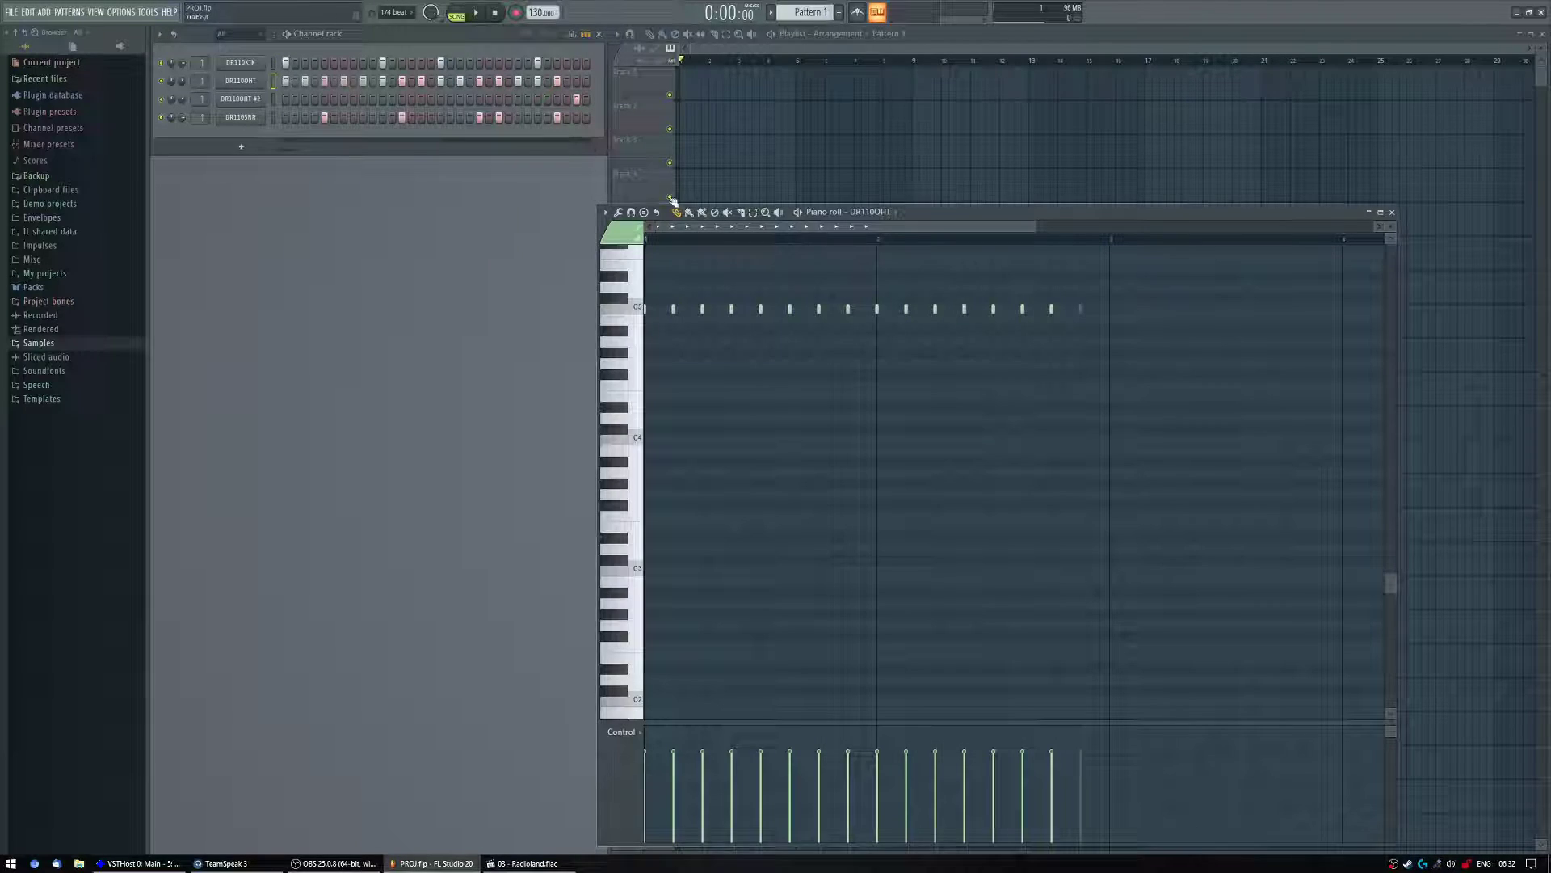
pyautogui.click(604, 212)
pyautogui.moveTo(638, 249)
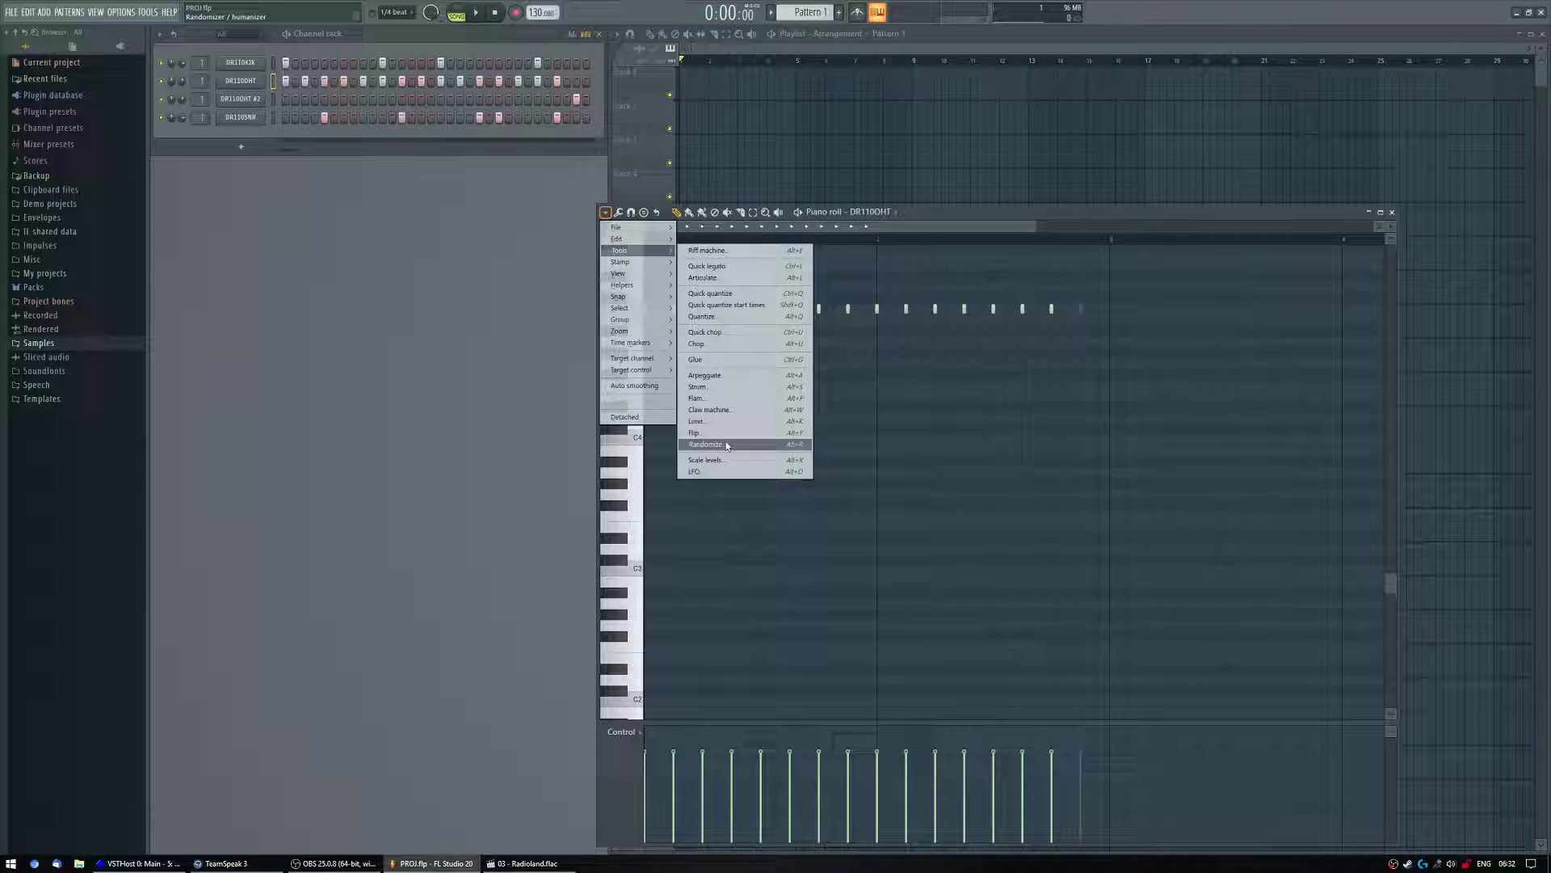
pyautogui.click(767, 444)
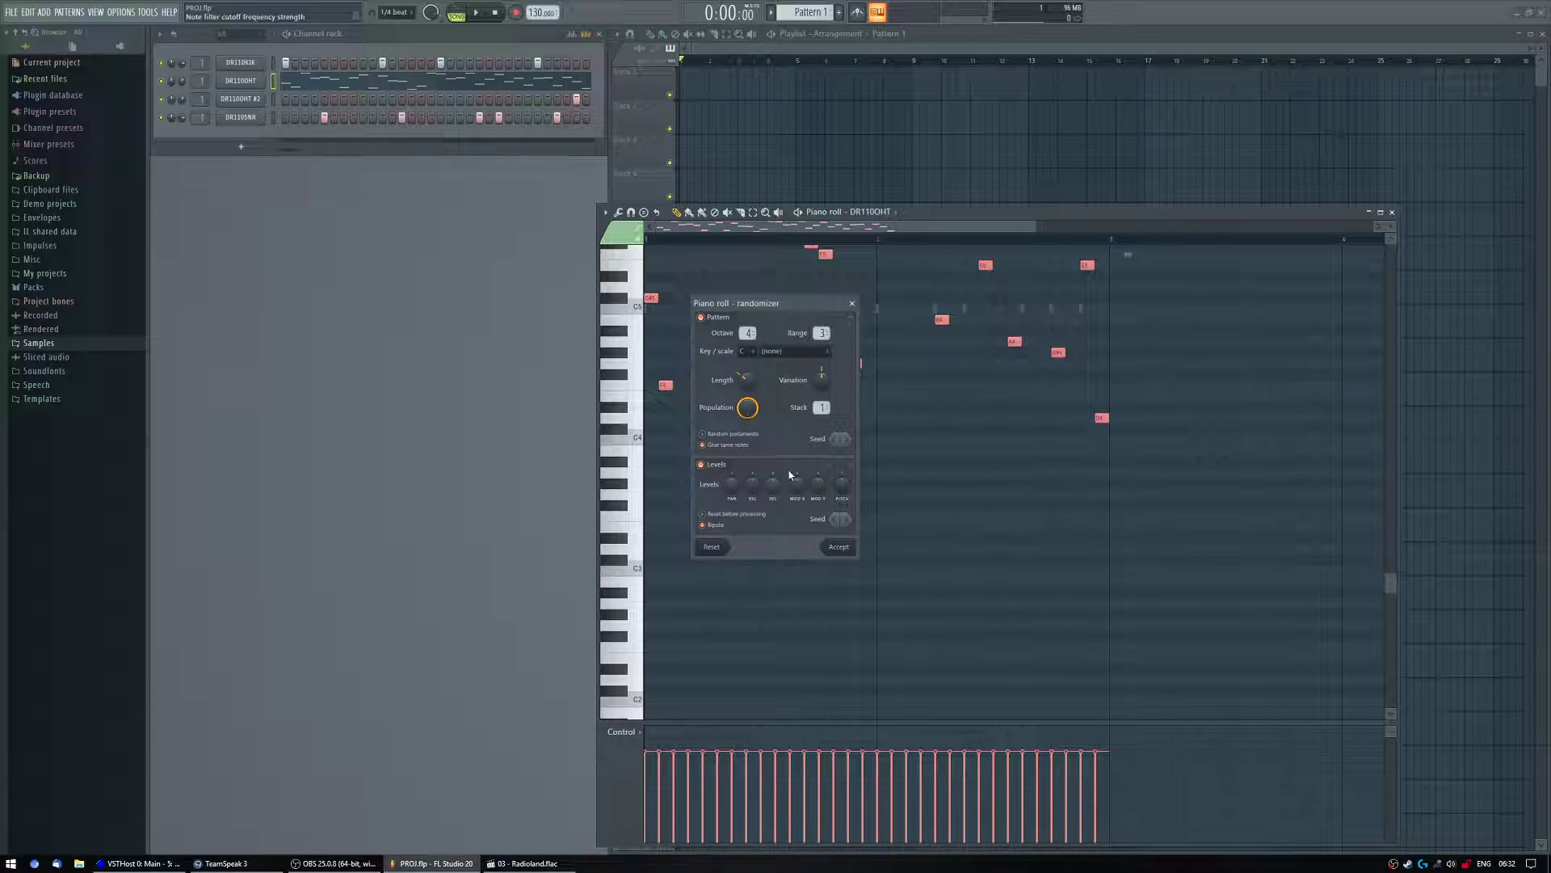
pyautogui.click(851, 303)
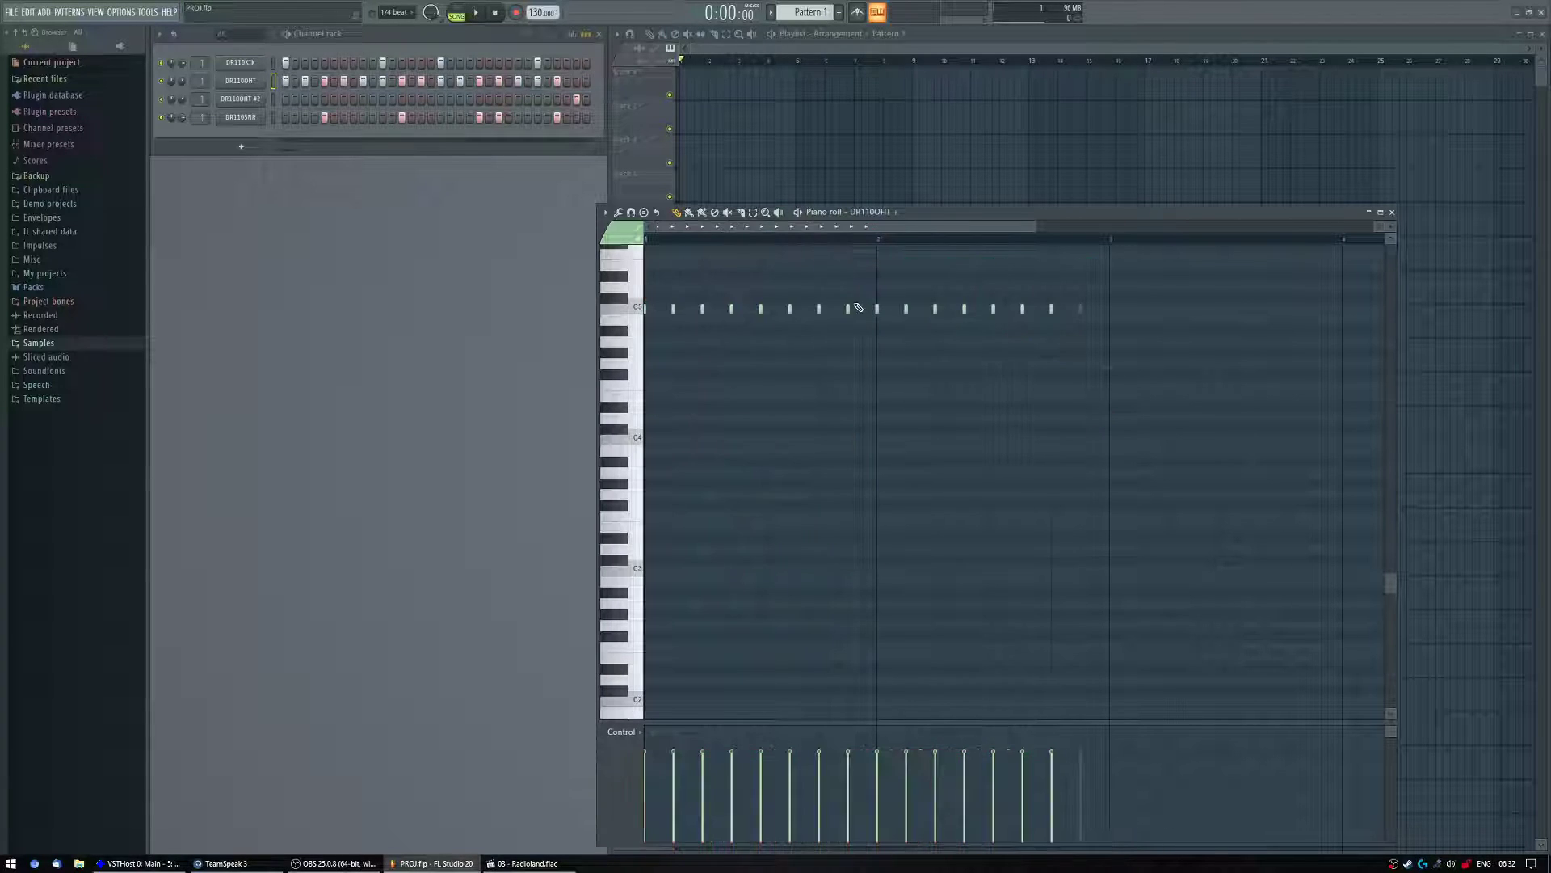
pyautogui.click(1391, 211)
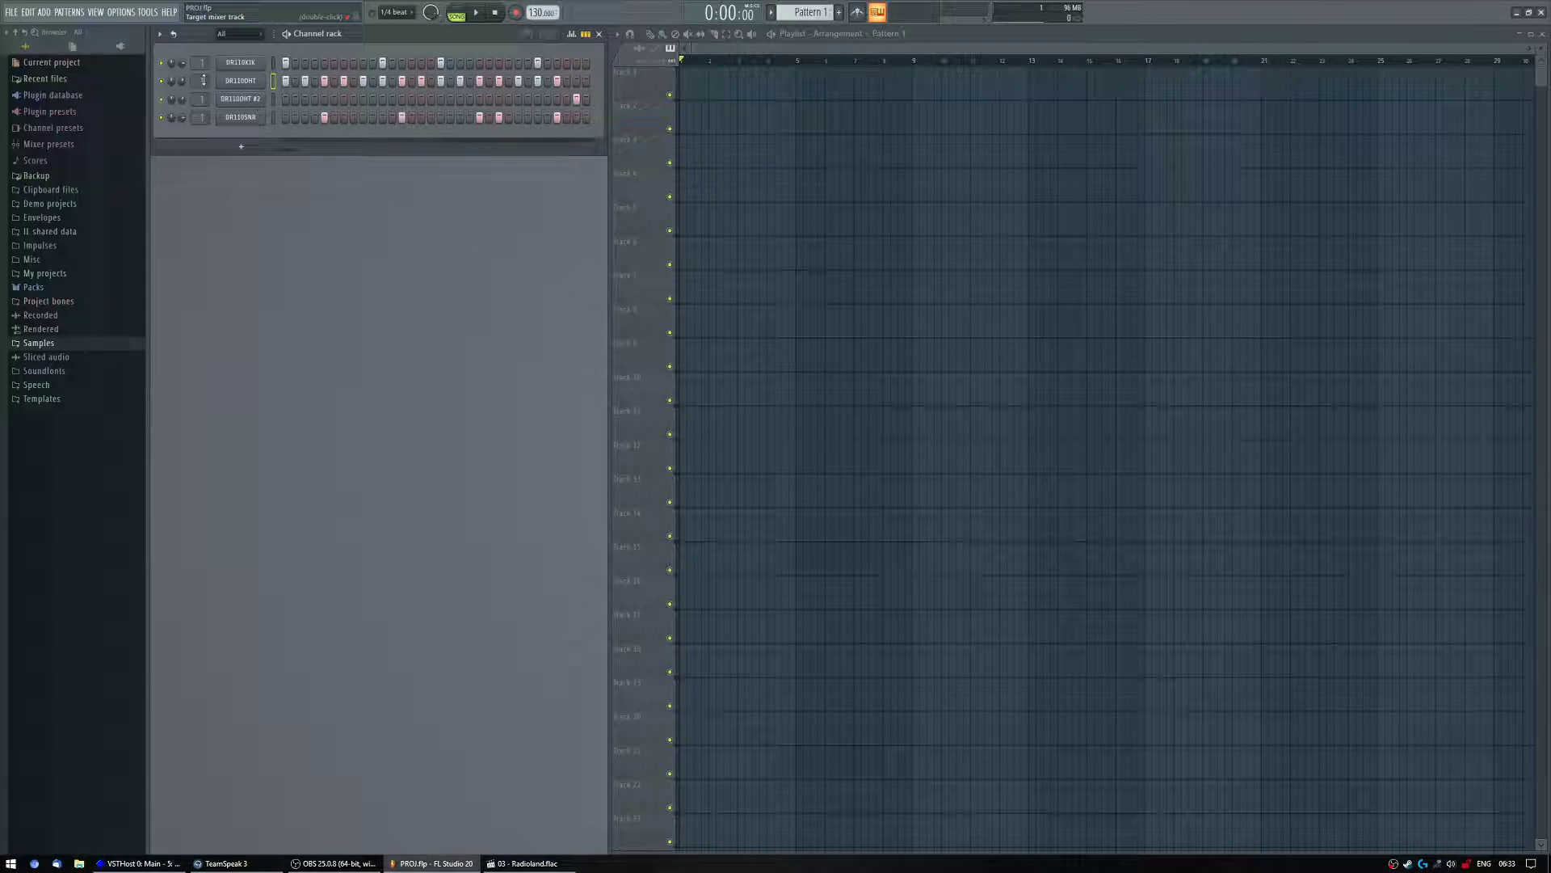
# Paint Pattern 1 clips onto Track 1, then select and delete them all
pyautogui.moveTo(687, 81); pyautogui.dragTo(1014, 93)
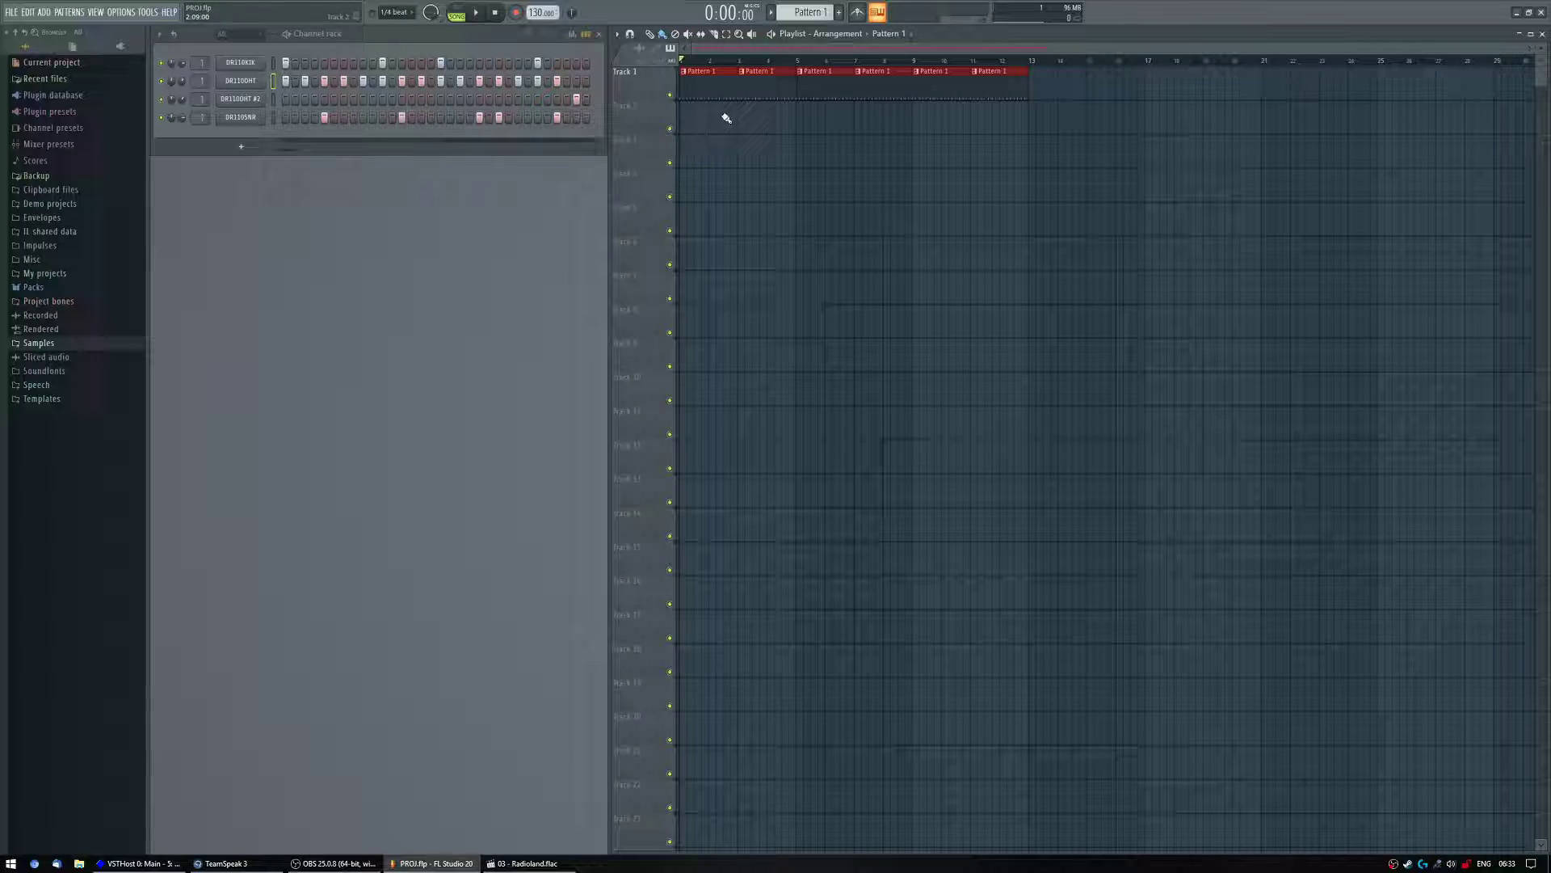
pyautogui.hotkey('ctrl', 'a')
pyautogui.press('Delete')
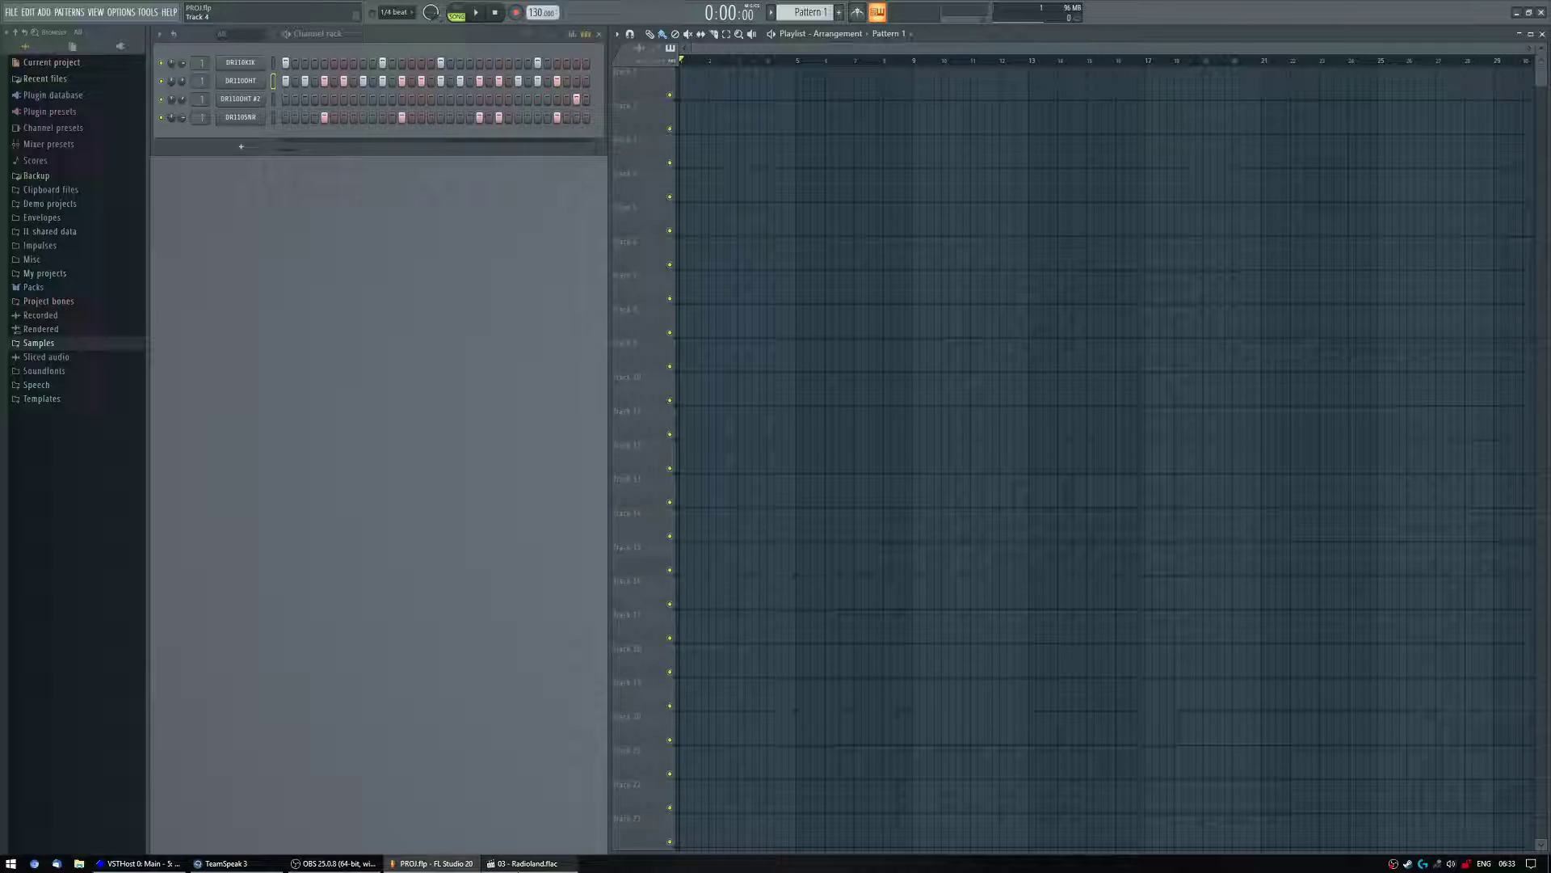
# In Media Player Classic, play and pause Radioland, skip ahead into Ätherwellen, pause, and return to FL Studio
pyautogui.click(523, 863)
pyautogui.moveTo(408, 172); pyautogui.dragTo(476, 218)
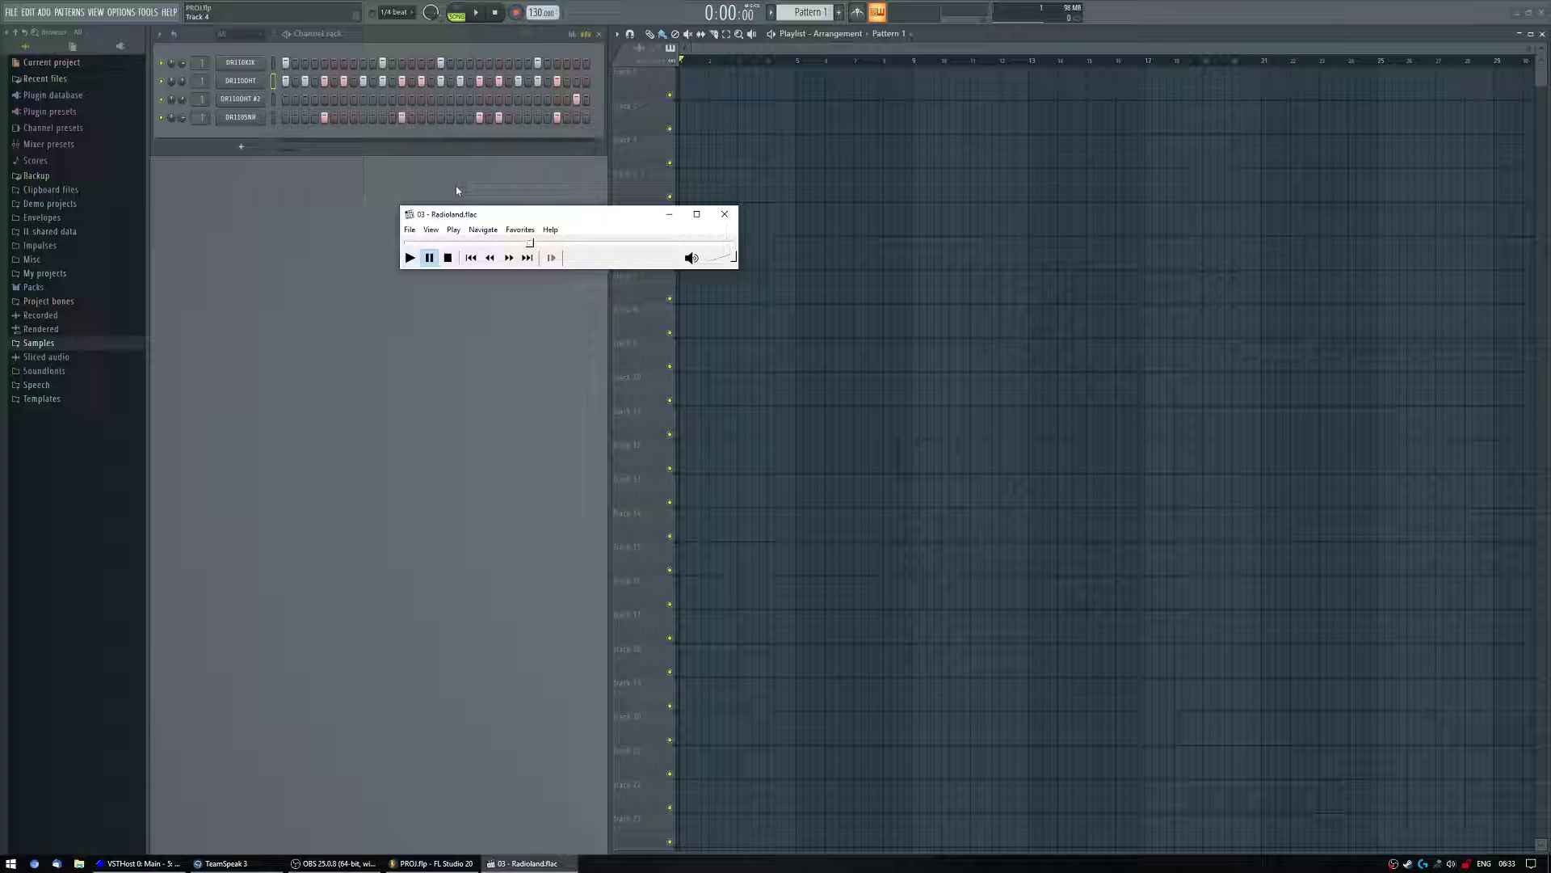
pyautogui.click(411, 257)
pyautogui.click(431, 259)
pyautogui.click(509, 257)
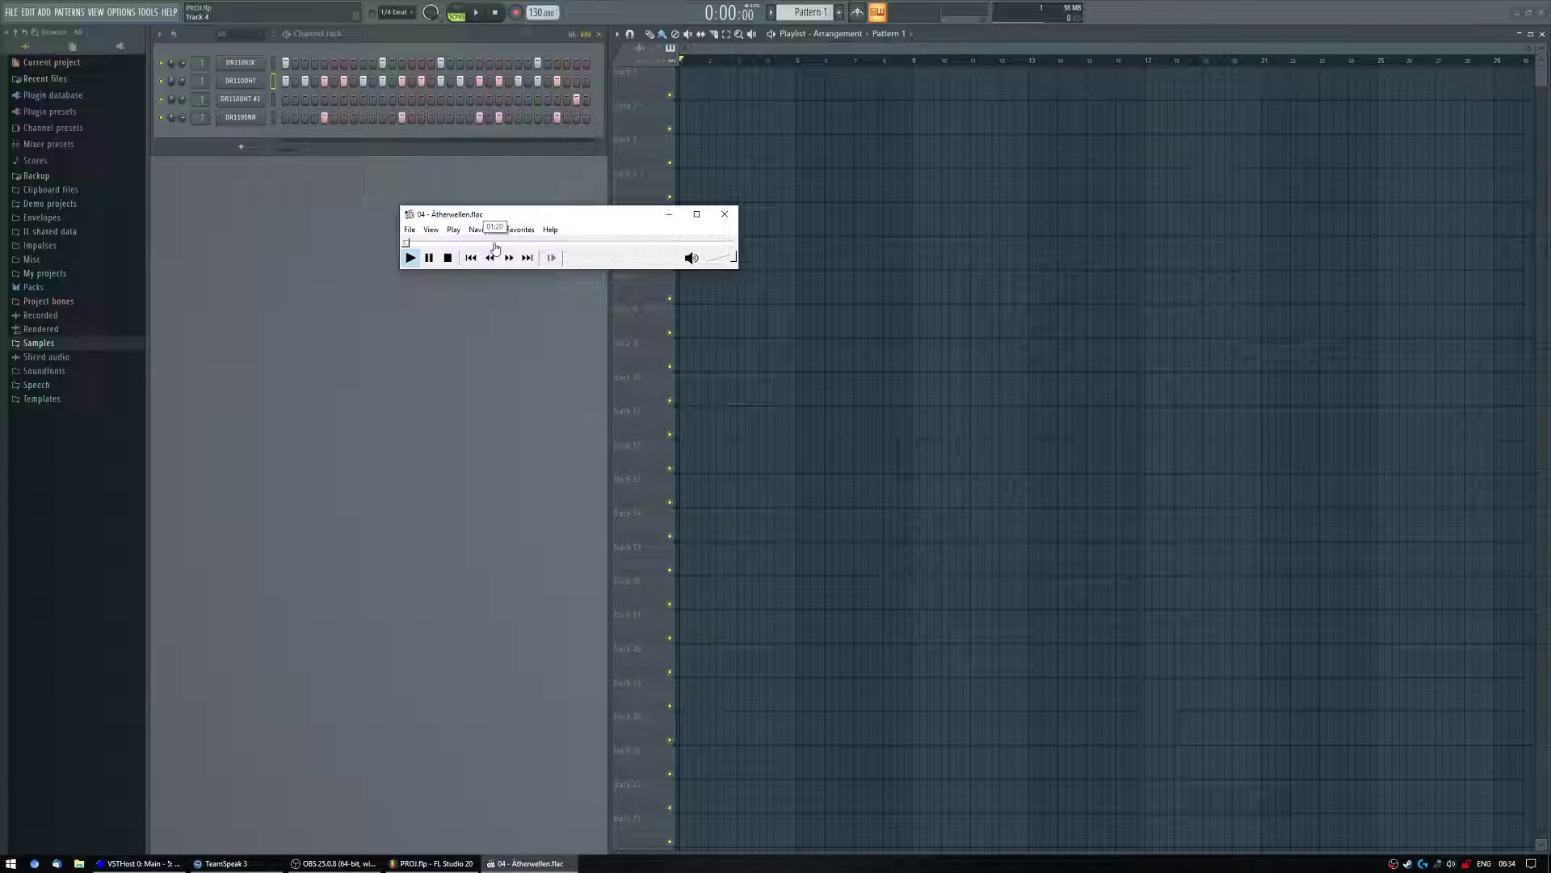
pyautogui.click(521, 242)
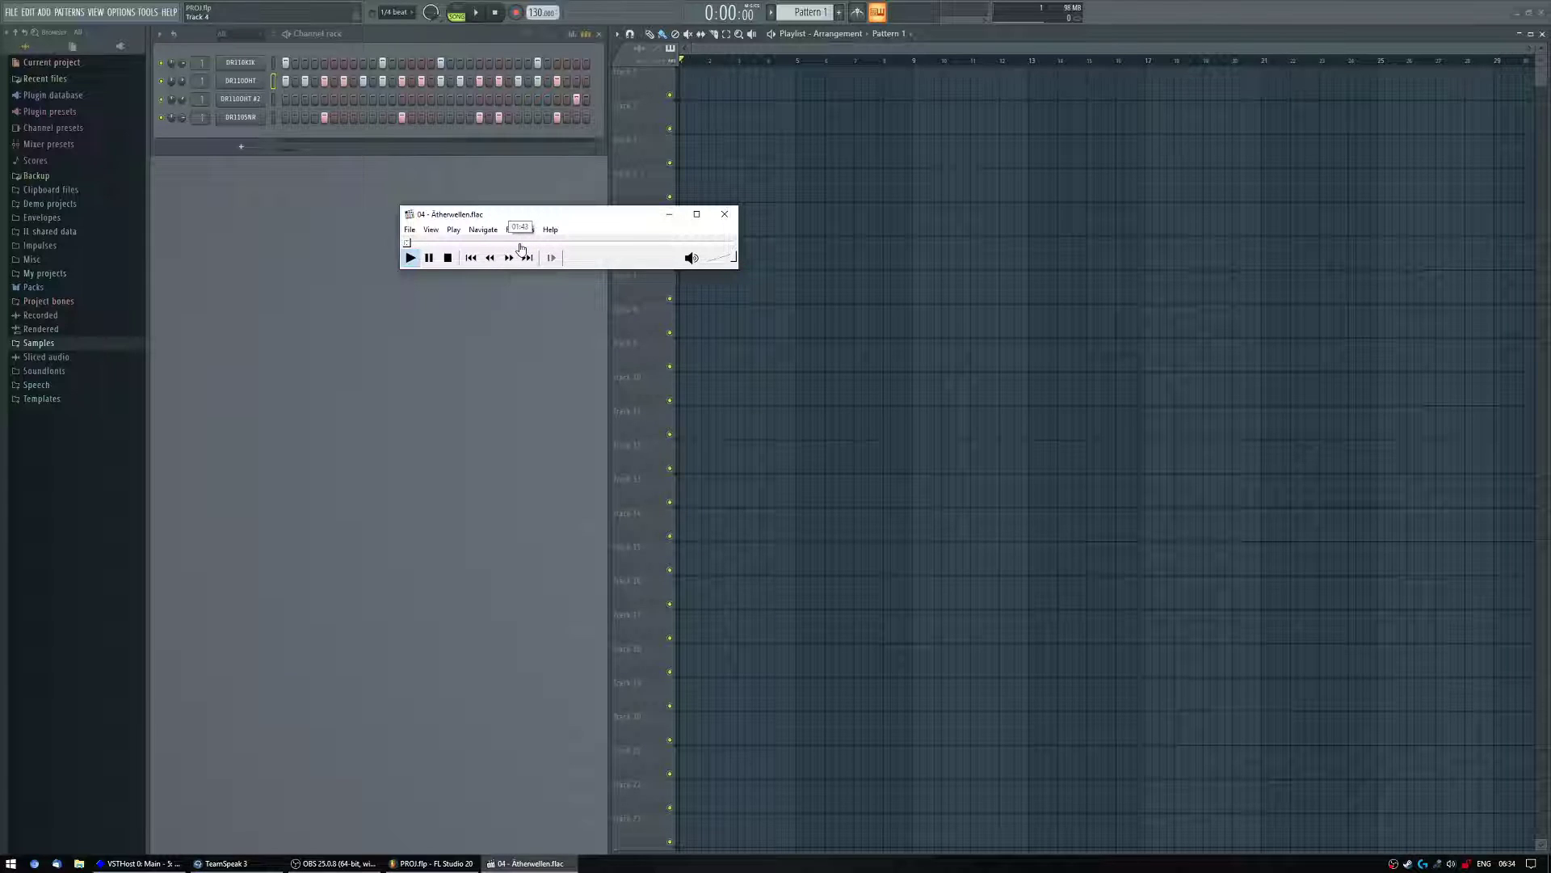
pyautogui.click(434, 265)
pyautogui.click(672, 226)
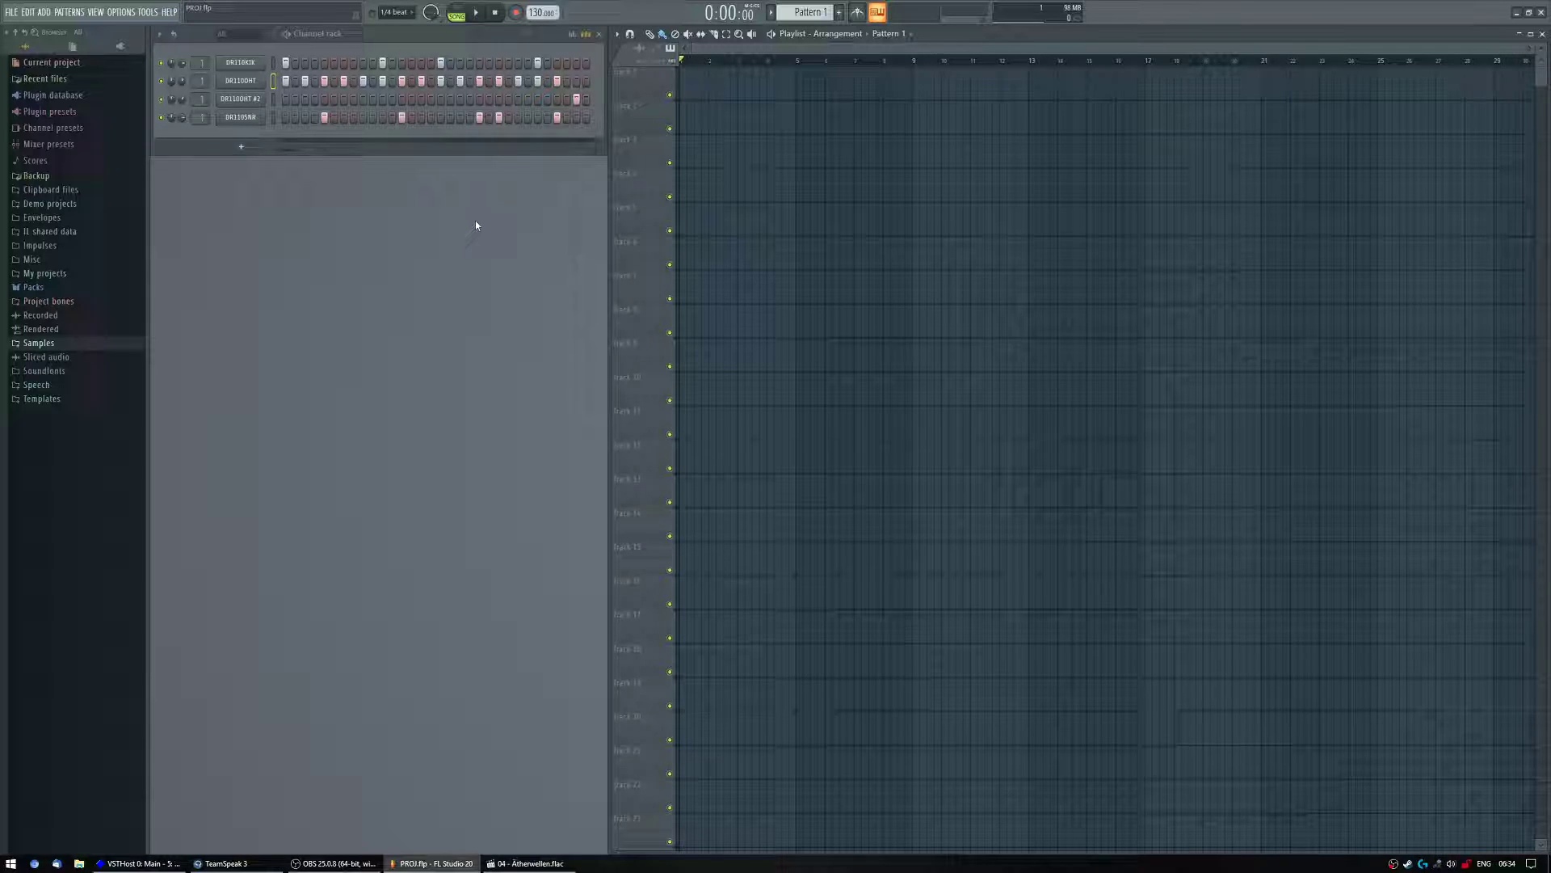
# Open the mixer (F9) and search the master slot's full effect list for 'for'
pyautogui.press('F9')
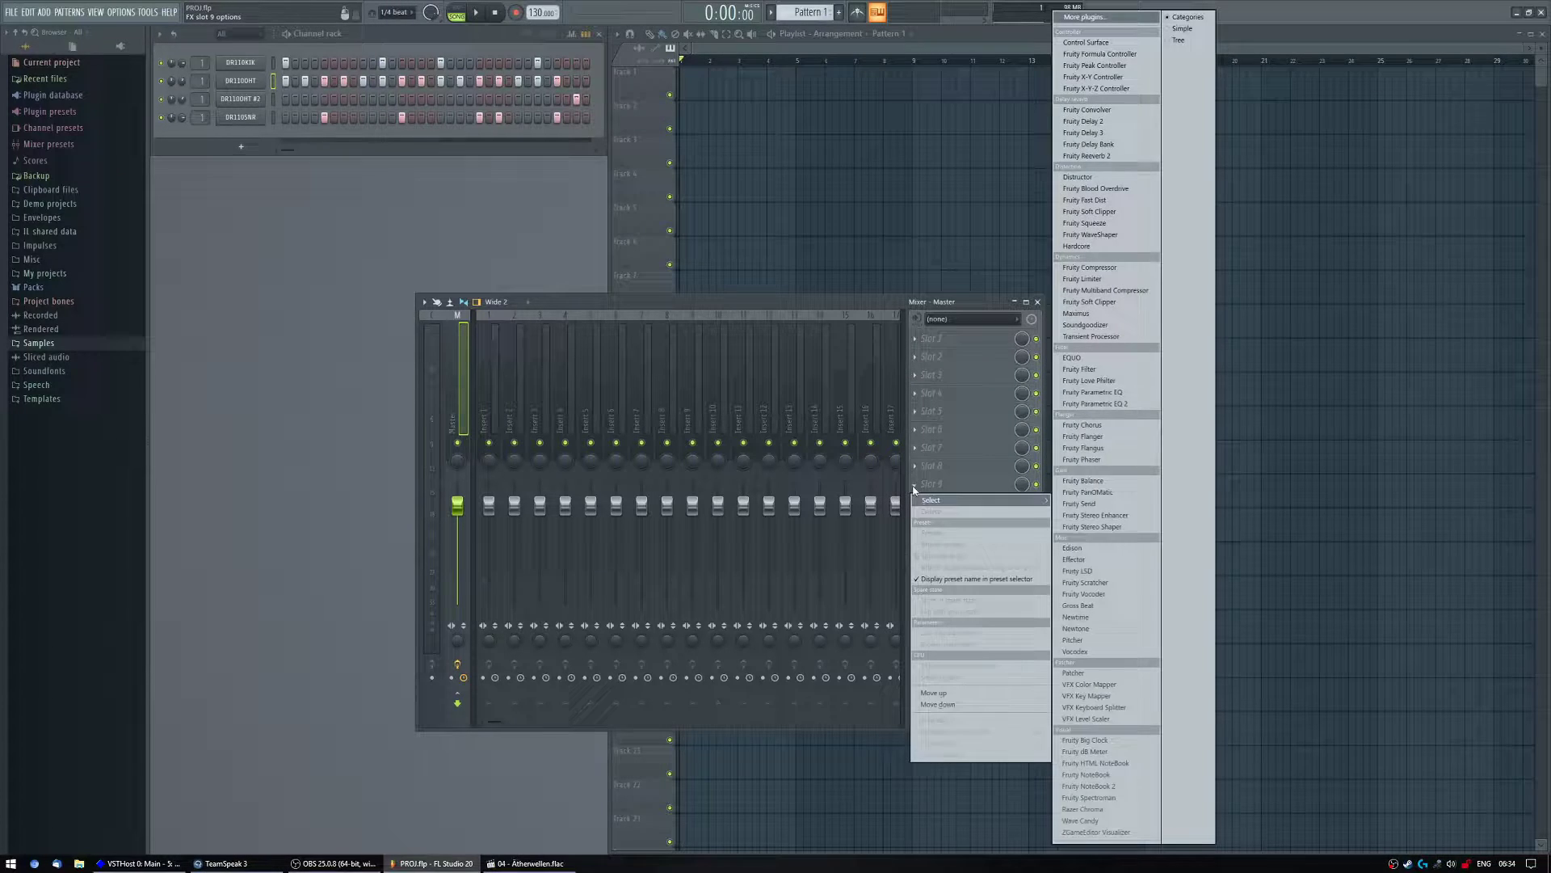
pyautogui.click(917, 485)
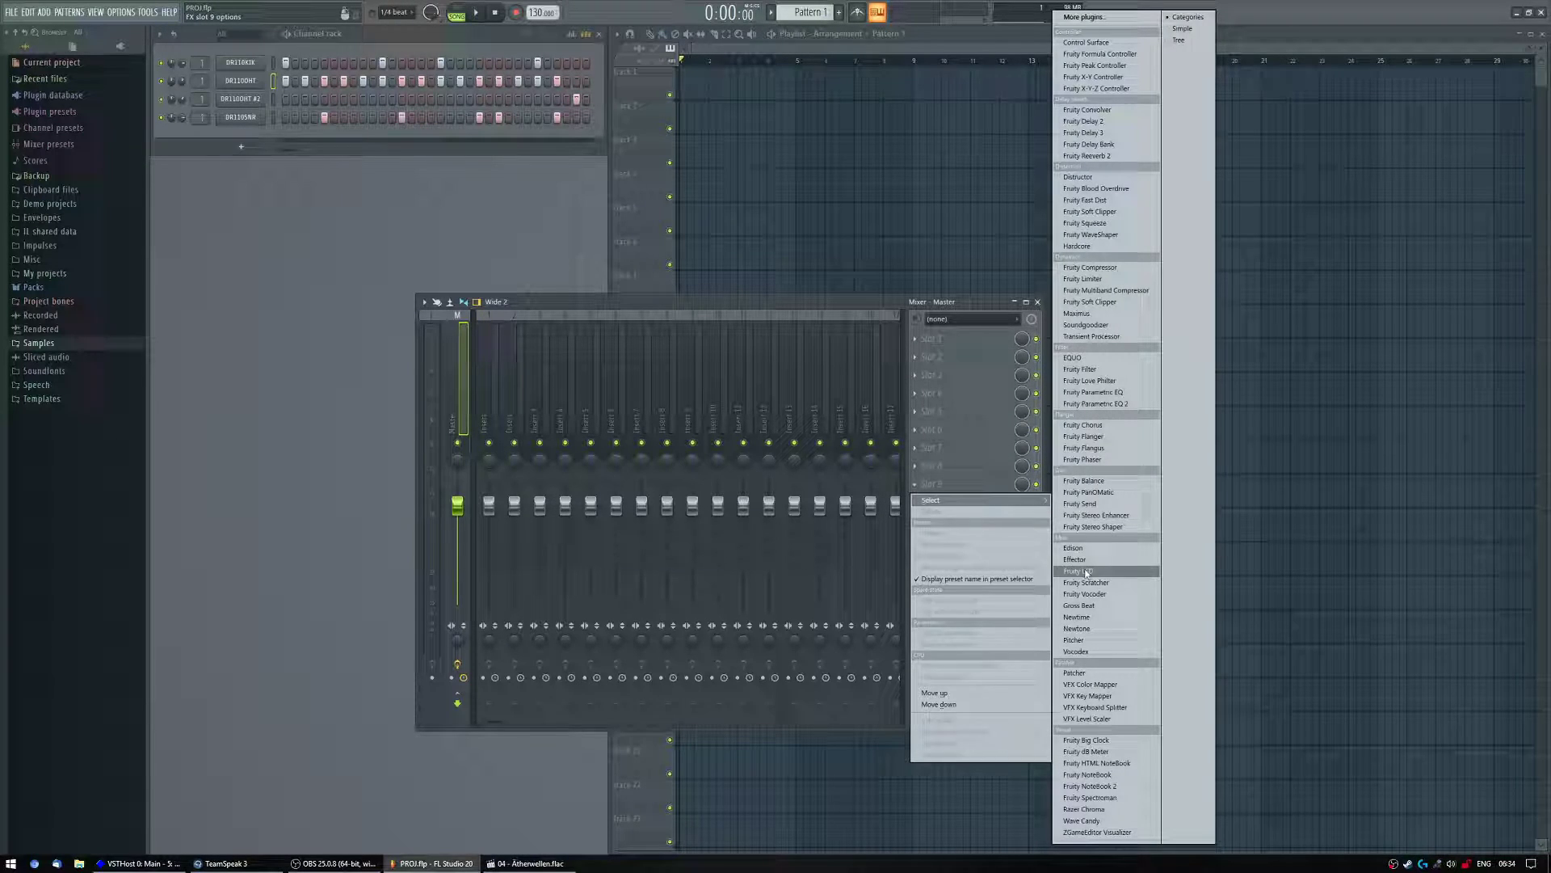
pyautogui.click(1119, 283)
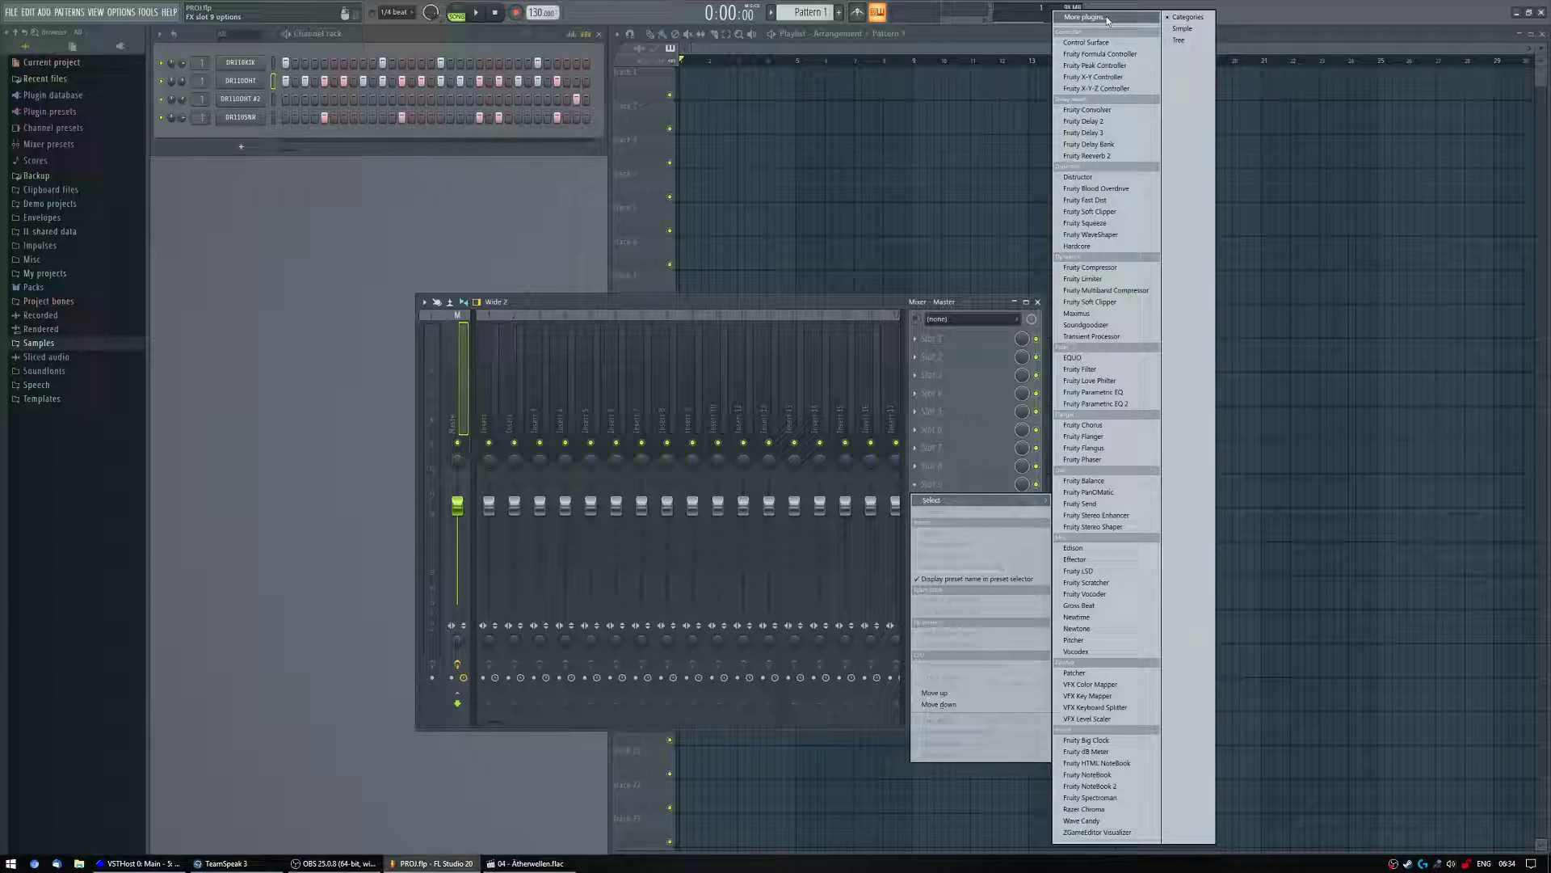
pyautogui.write('for')
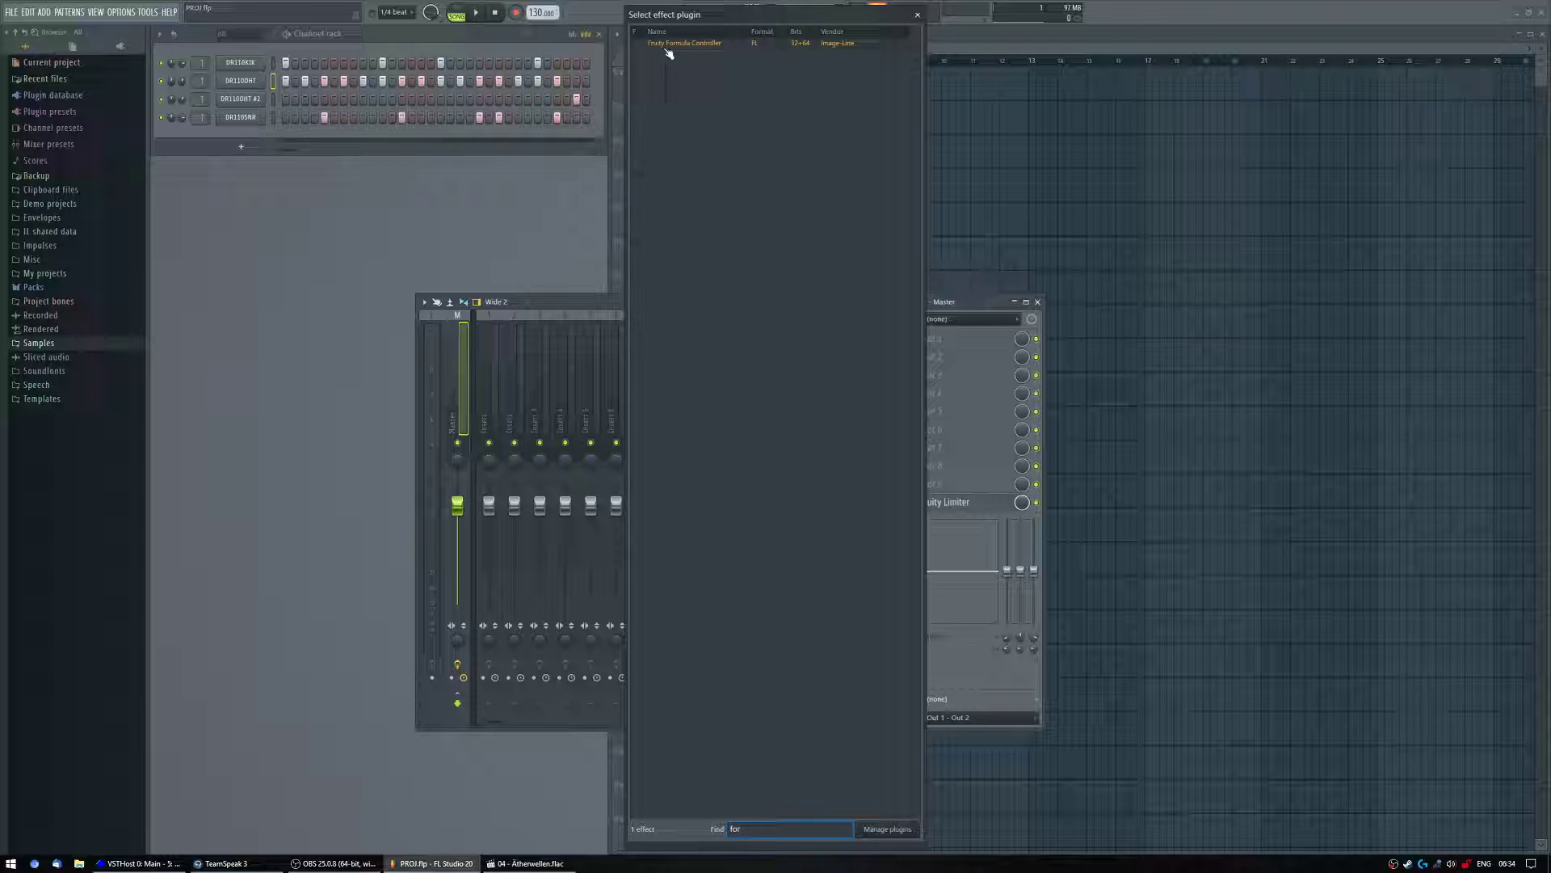
# Load Fruity Formula Controller onto the Master track, close the mixer, and centre the controller window
pyautogui.doubleClick(692, 50)
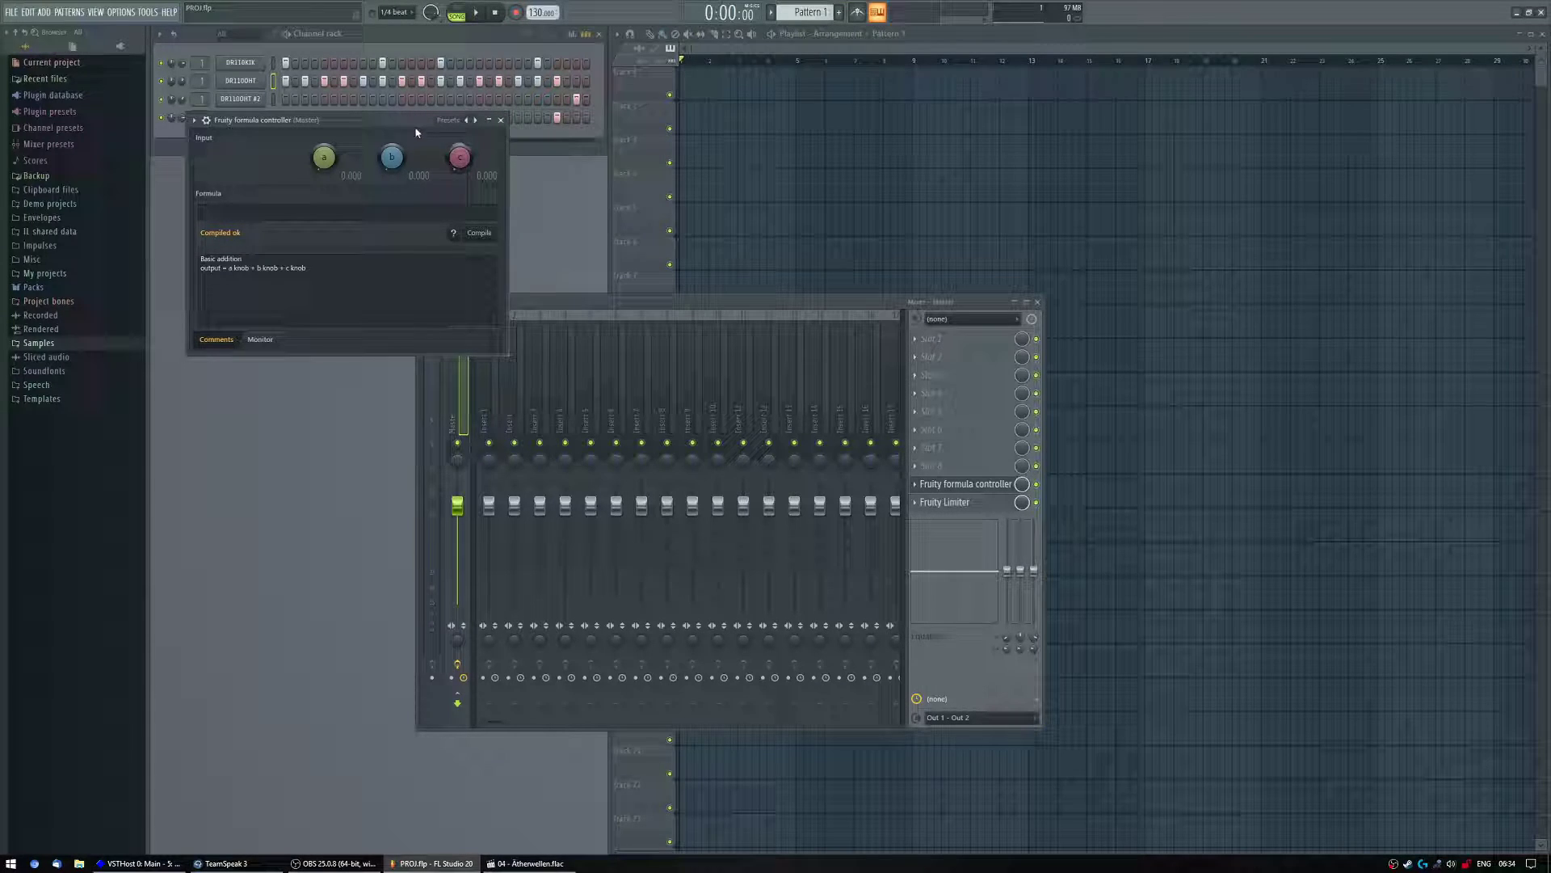
pyautogui.moveTo(382, 115); pyautogui.dragTo(734, 182)
pyautogui.click(1015, 302)
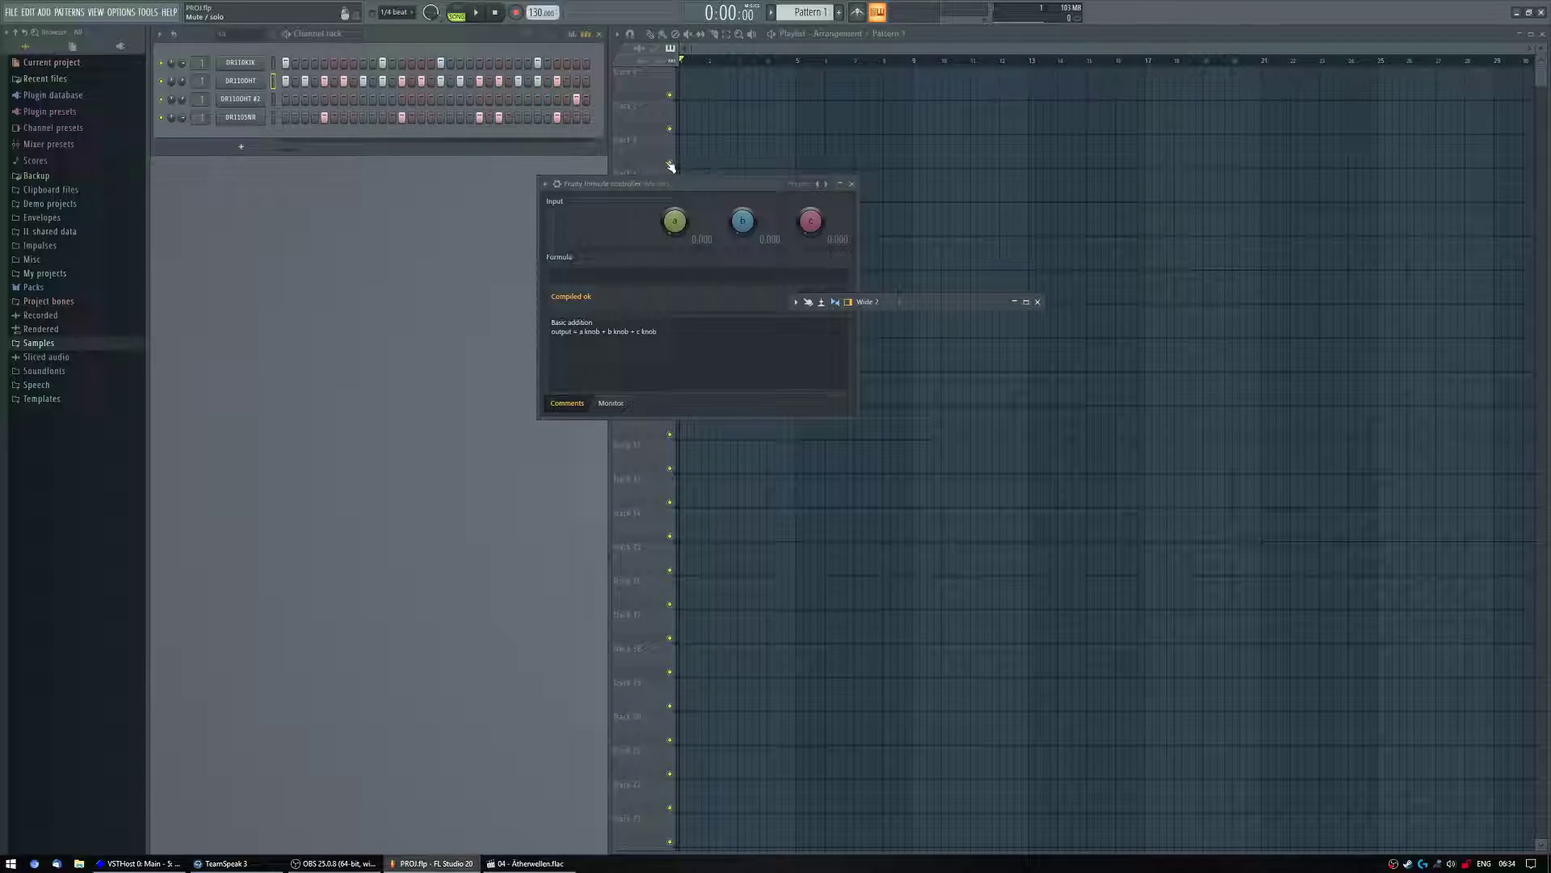
pyautogui.click(1014, 301)
pyautogui.click(1038, 301)
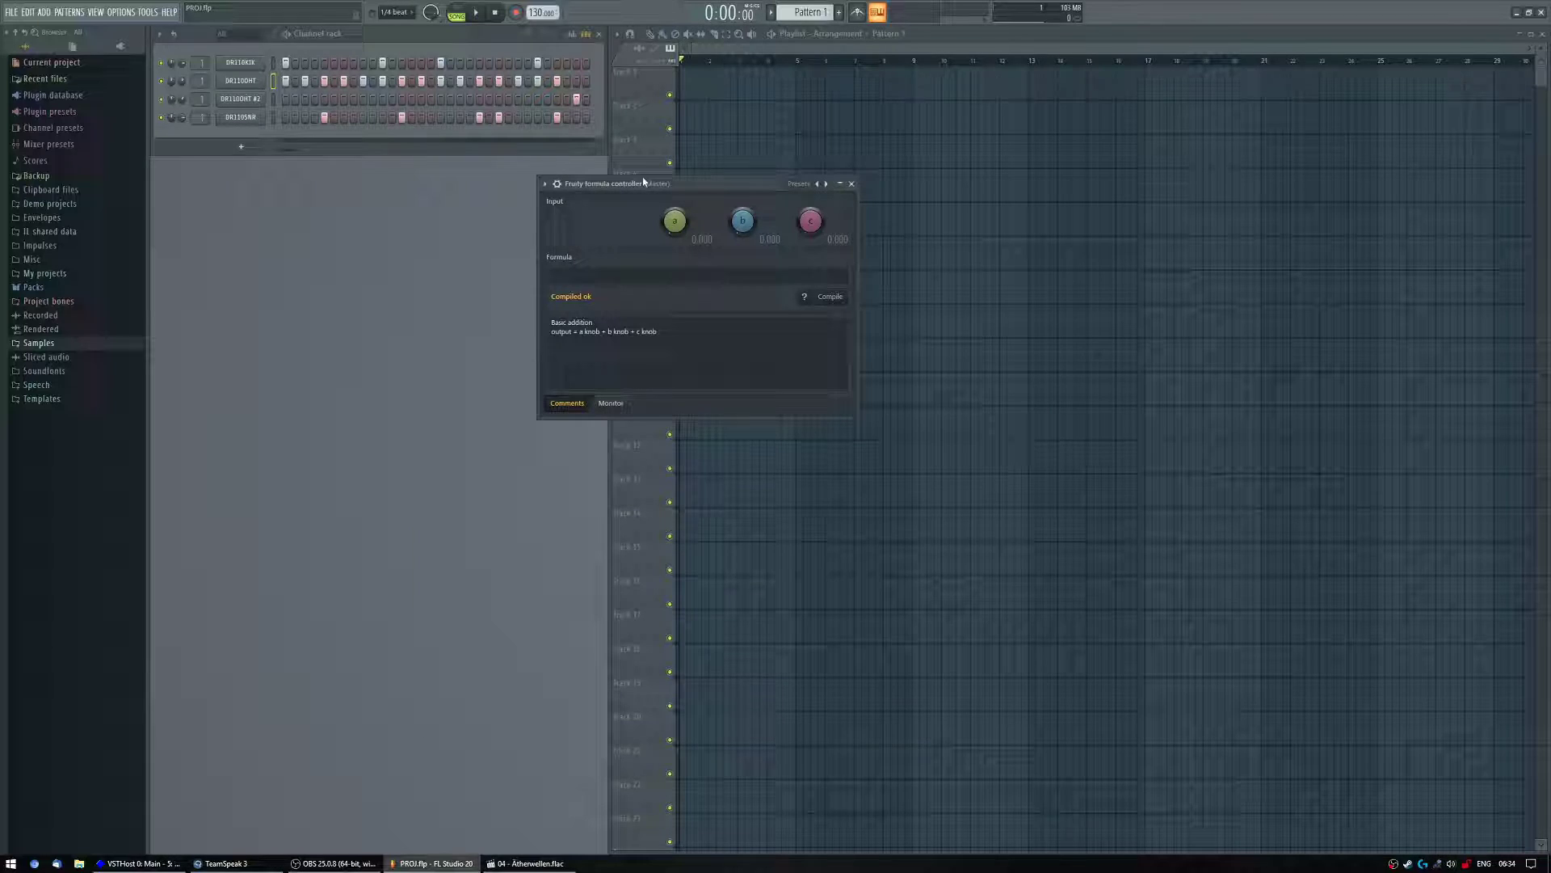
pyautogui.moveTo(643, 182); pyautogui.dragTo(603, 247)
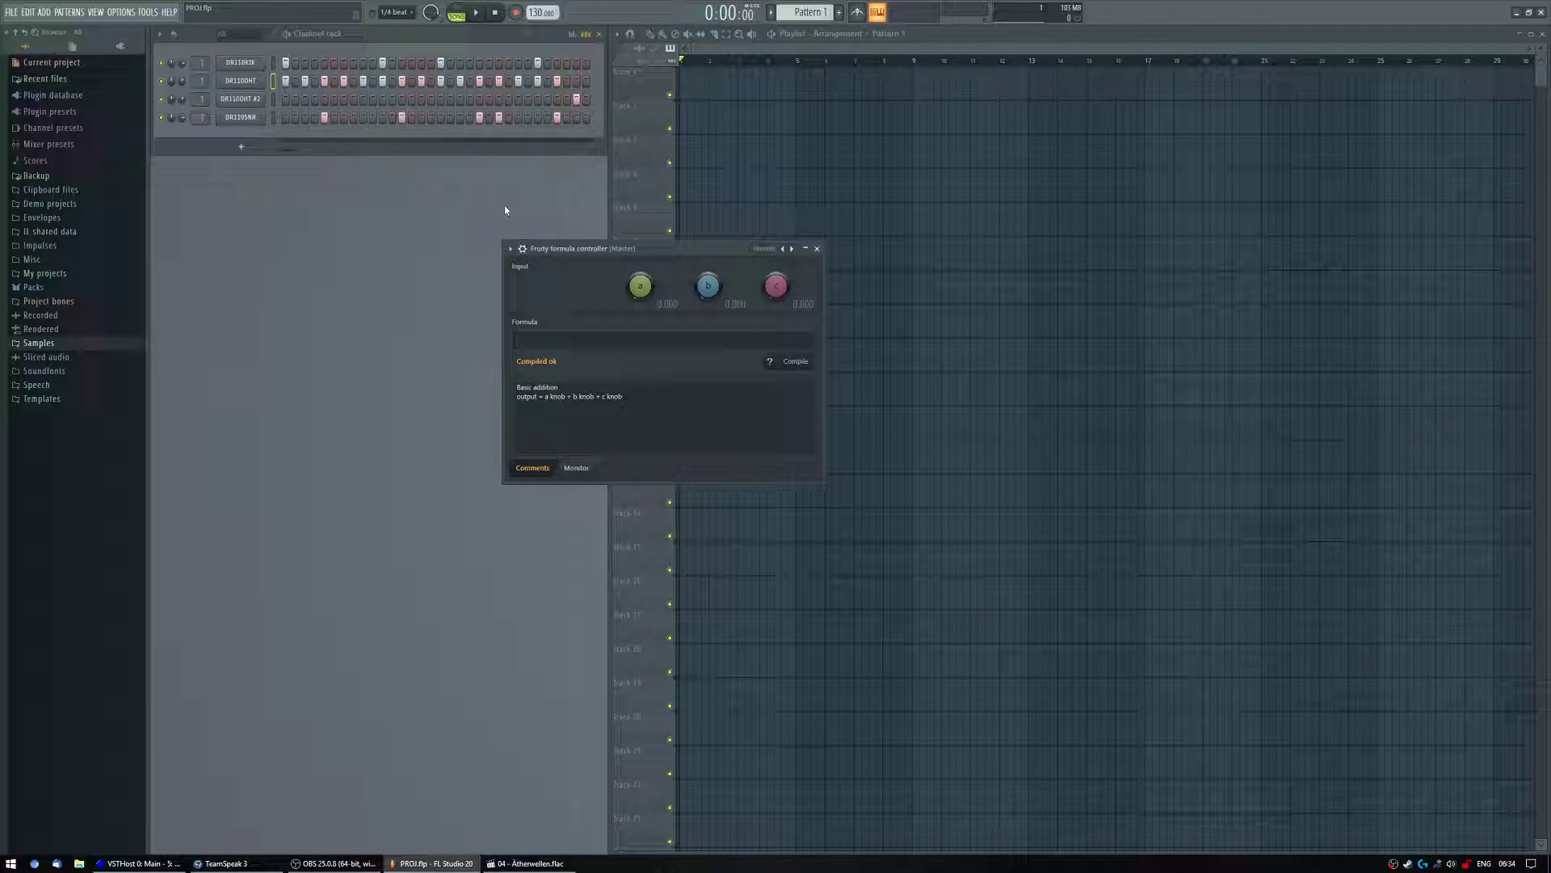
# Pick Presets > Randomness from the formula controller's plugin options menu
pyautogui.click(510, 248)
pyautogui.moveTo(544, 297)
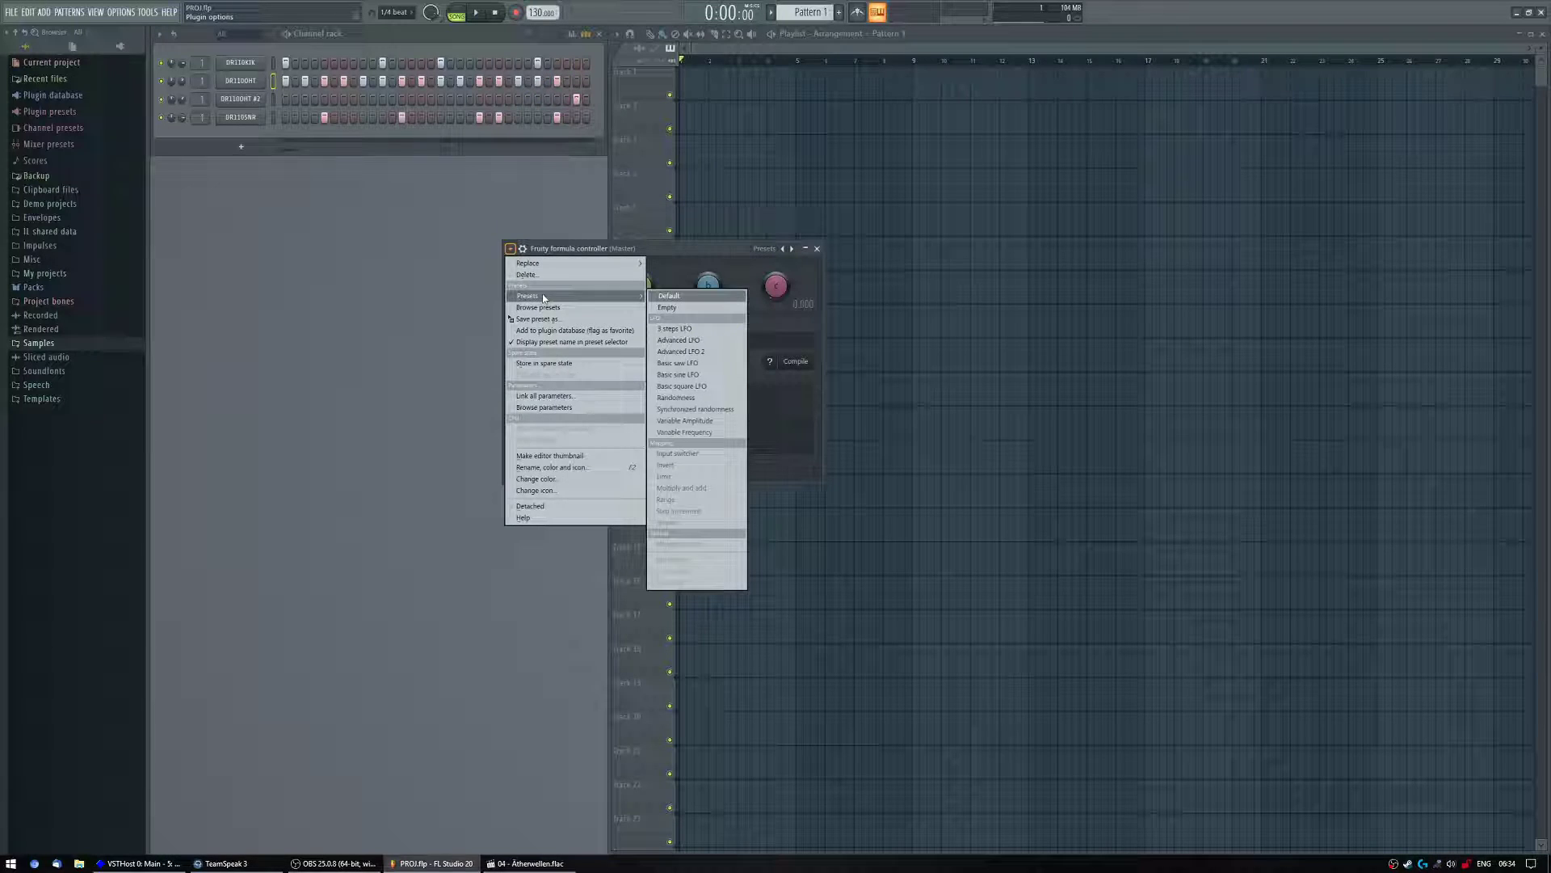
pyautogui.click(676, 398)
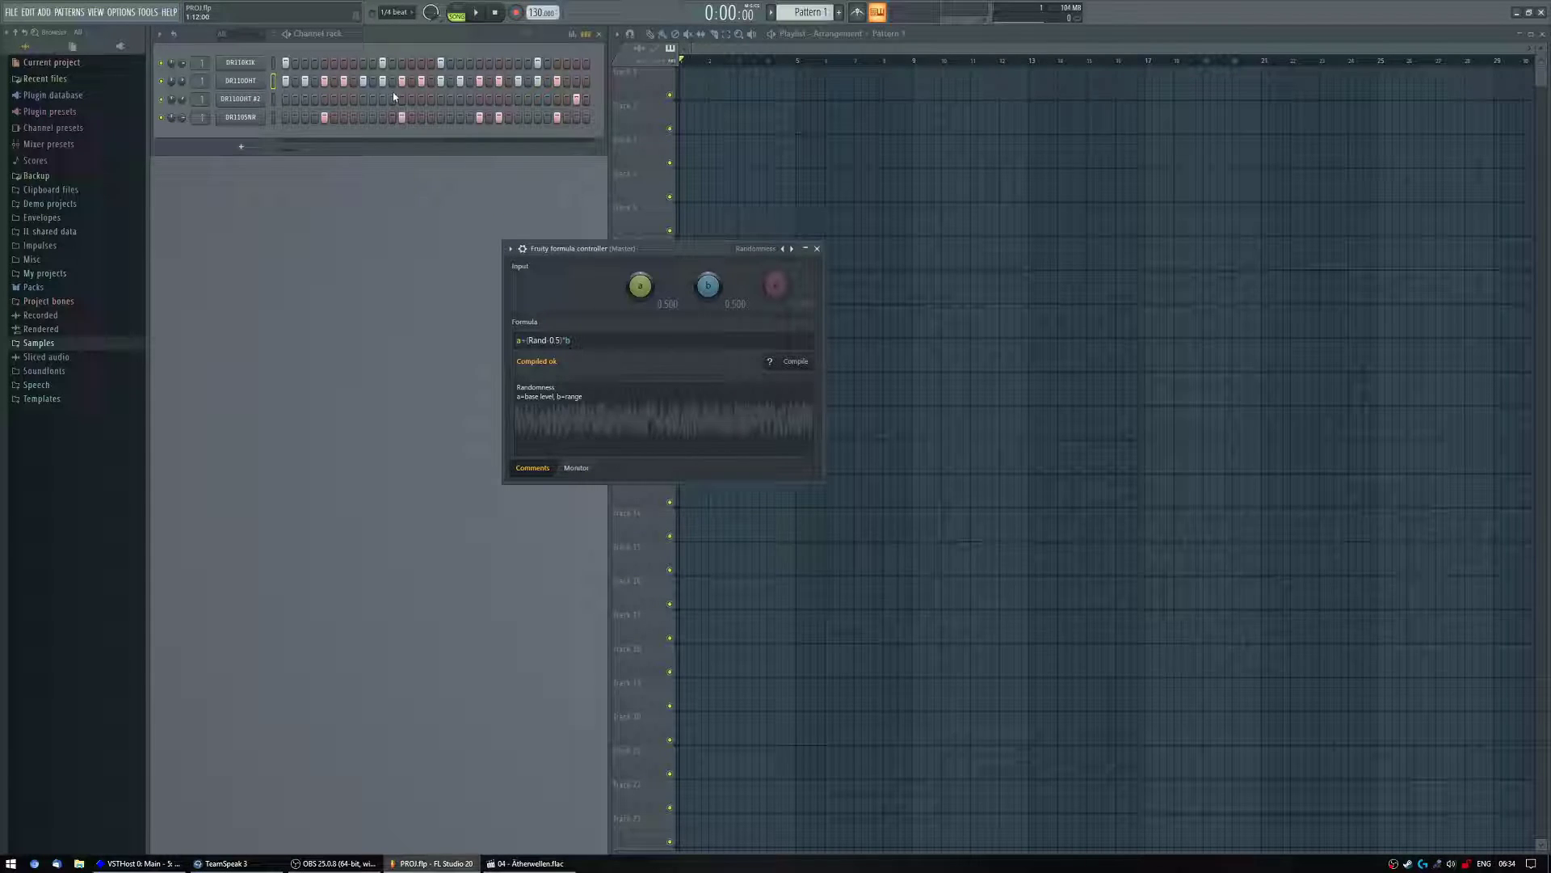
# Switch the transport to PAT mode, play the drum pattern briefly, then stop it
pyautogui.click(457, 12)
pyautogui.click(478, 12)
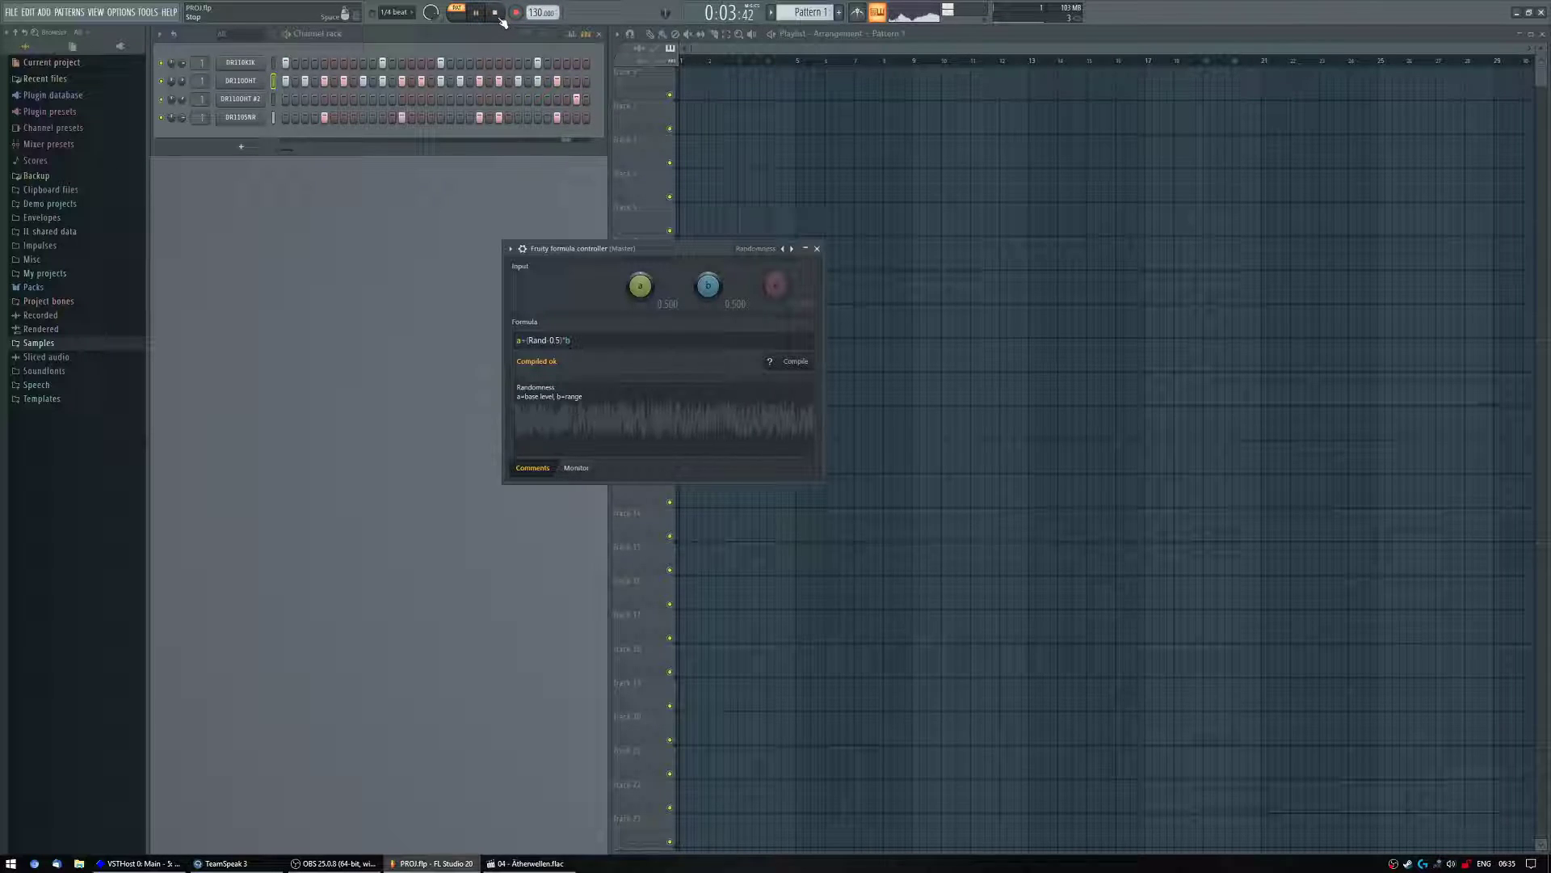
pyautogui.click(494, 12)
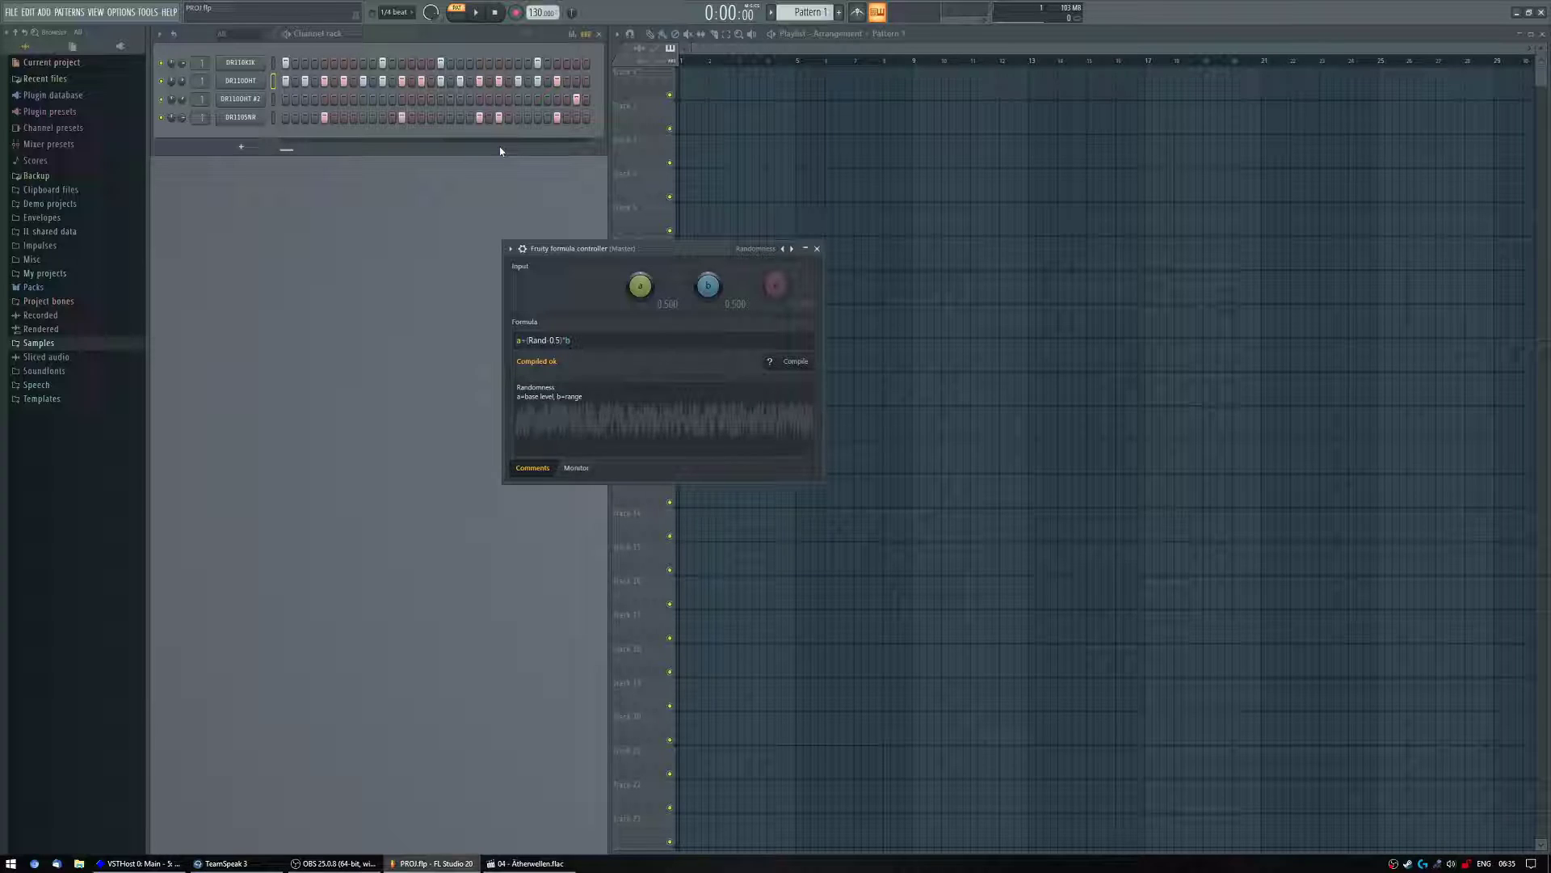
# Show the DR110OHT channel's miscellaneous functions page with time shift settings, then start playback
pyautogui.click(257, 81)
pyautogui.click(239, 222)
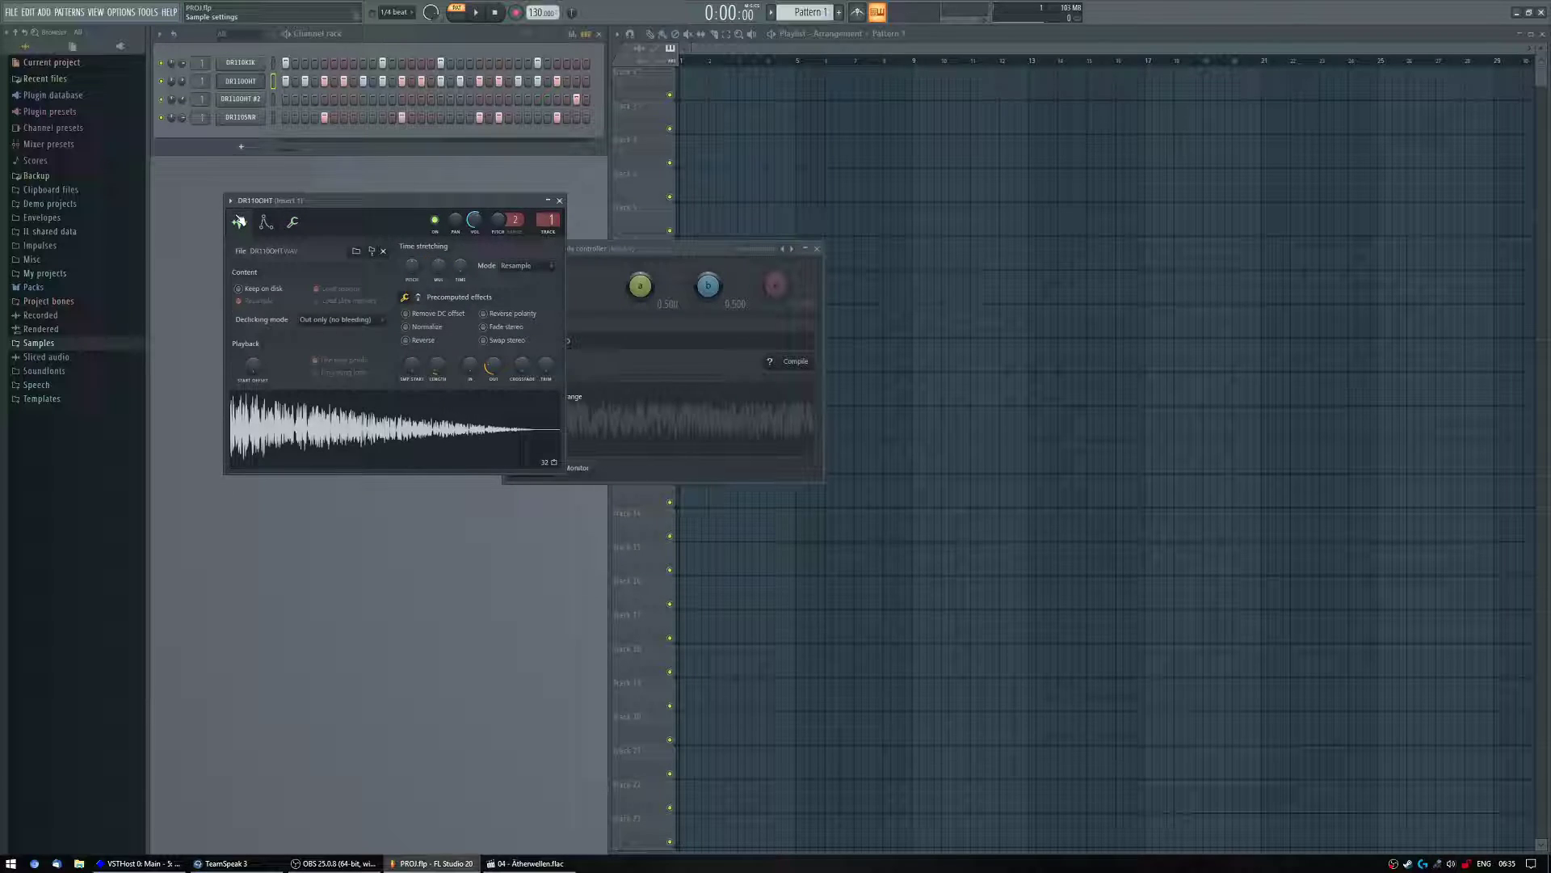
pyautogui.click(294, 223)
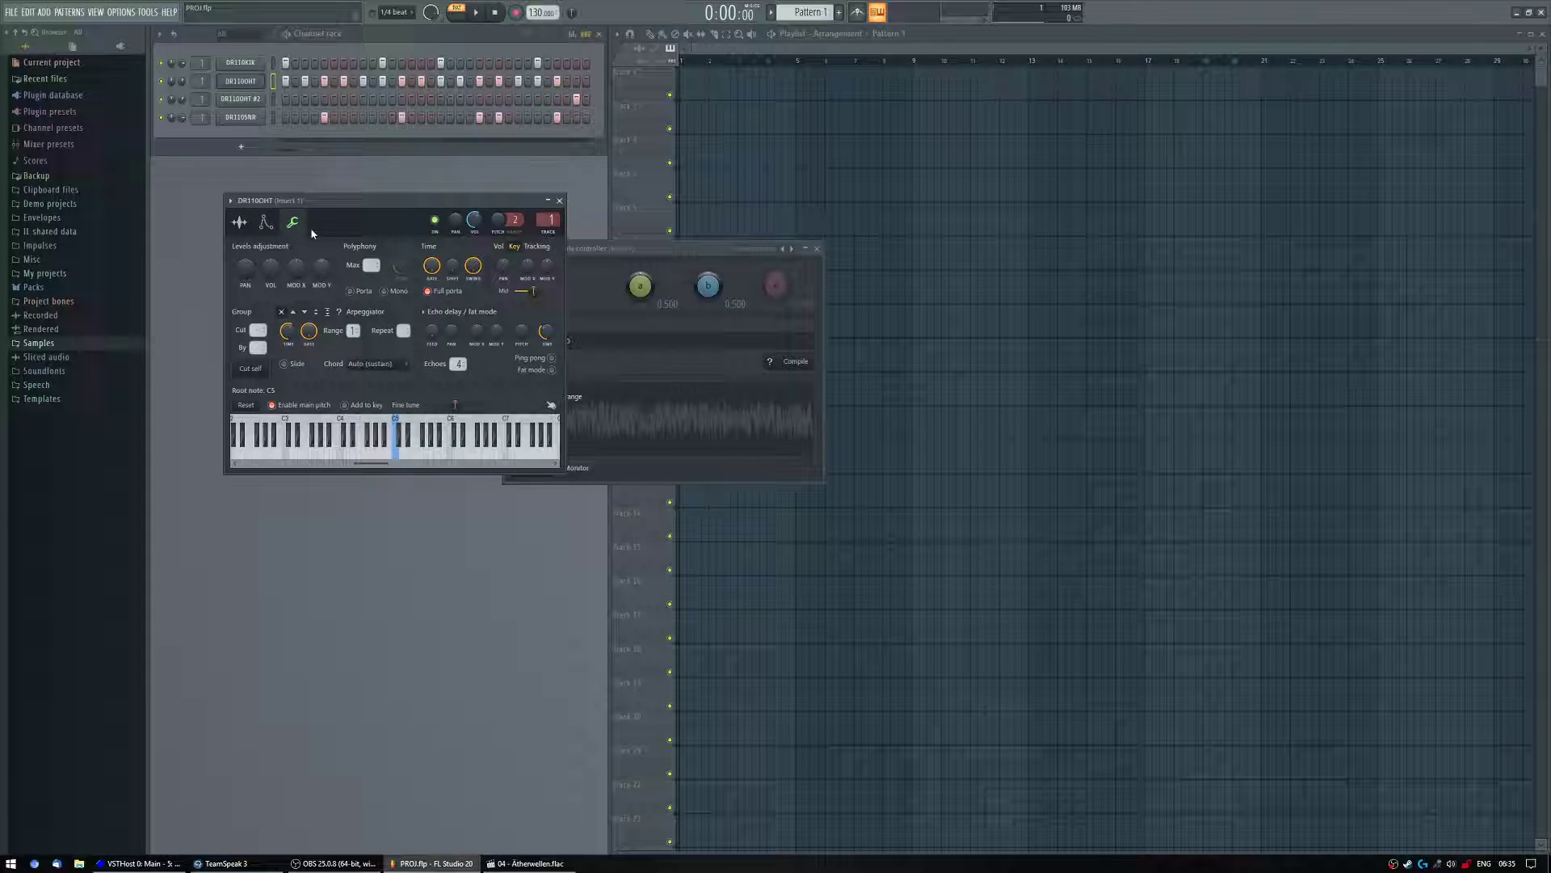
pyautogui.moveTo(328, 201); pyautogui.dragTo(369, 200)
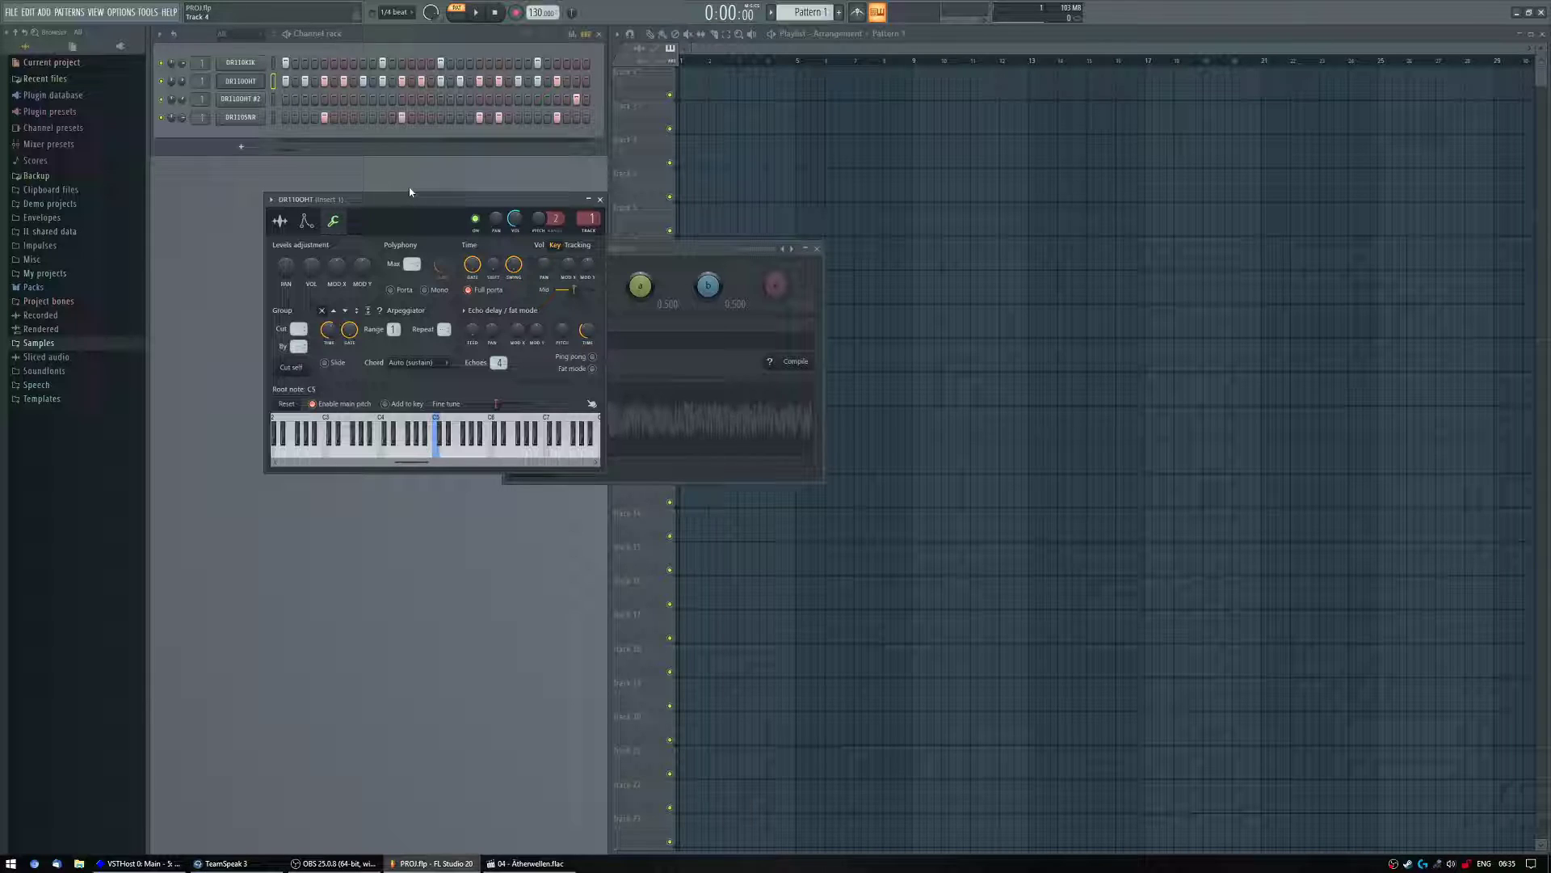
pyautogui.scroll(2, 493, 264)
pyautogui.click(476, 13)
# Link the hi-hat Time shift knob to the internal controller 'Formula ctrl - Out' and accept
pyautogui.rightClick(496, 265)
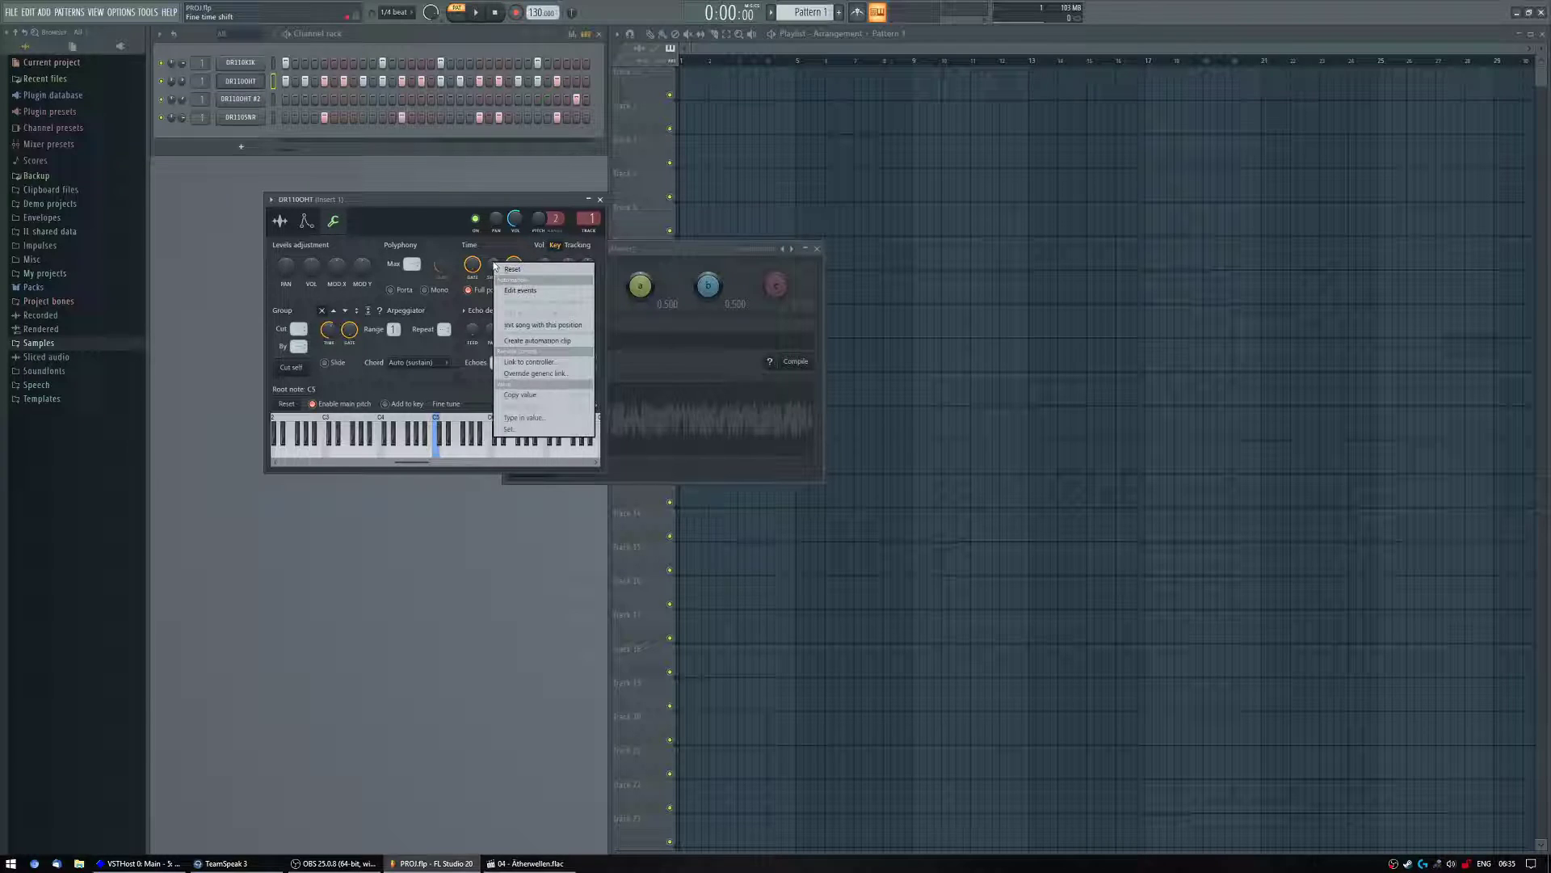
pyautogui.click(530, 362)
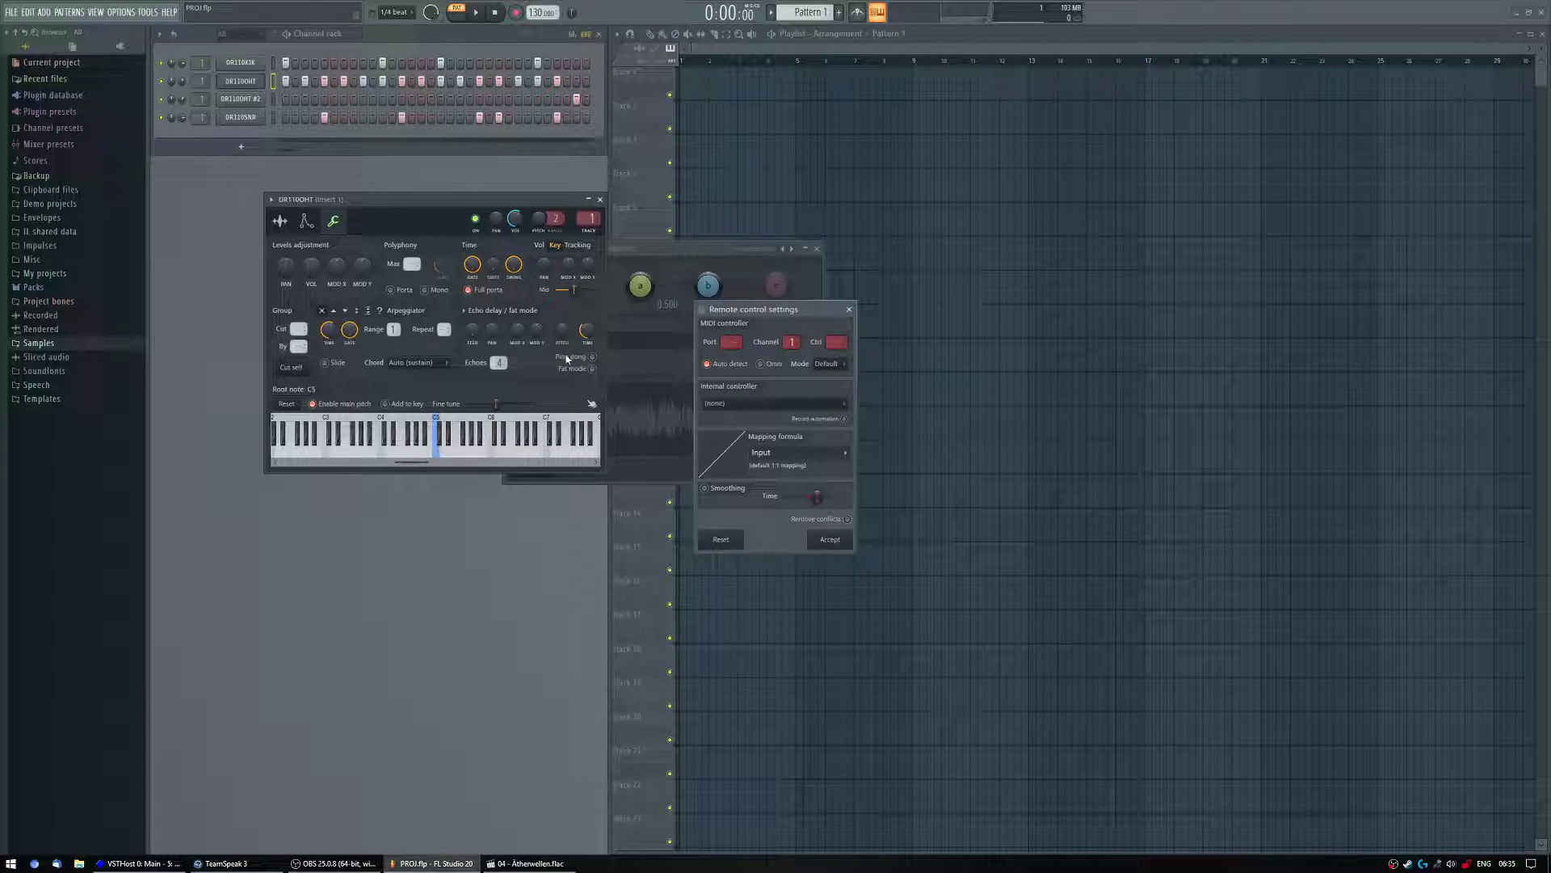
pyautogui.click(735, 403)
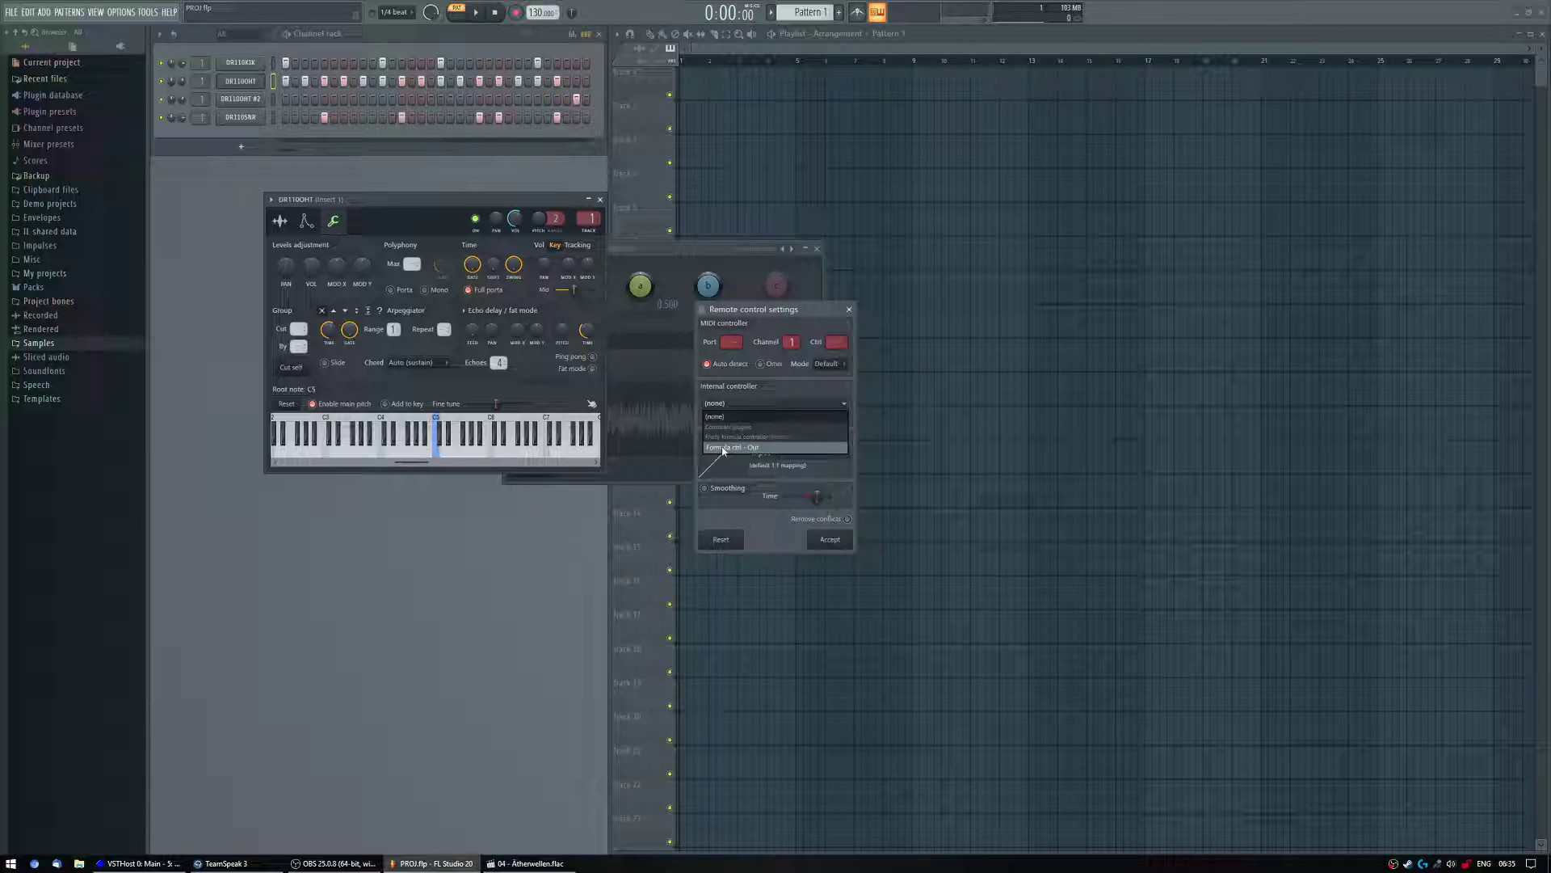
pyautogui.click(755, 450)
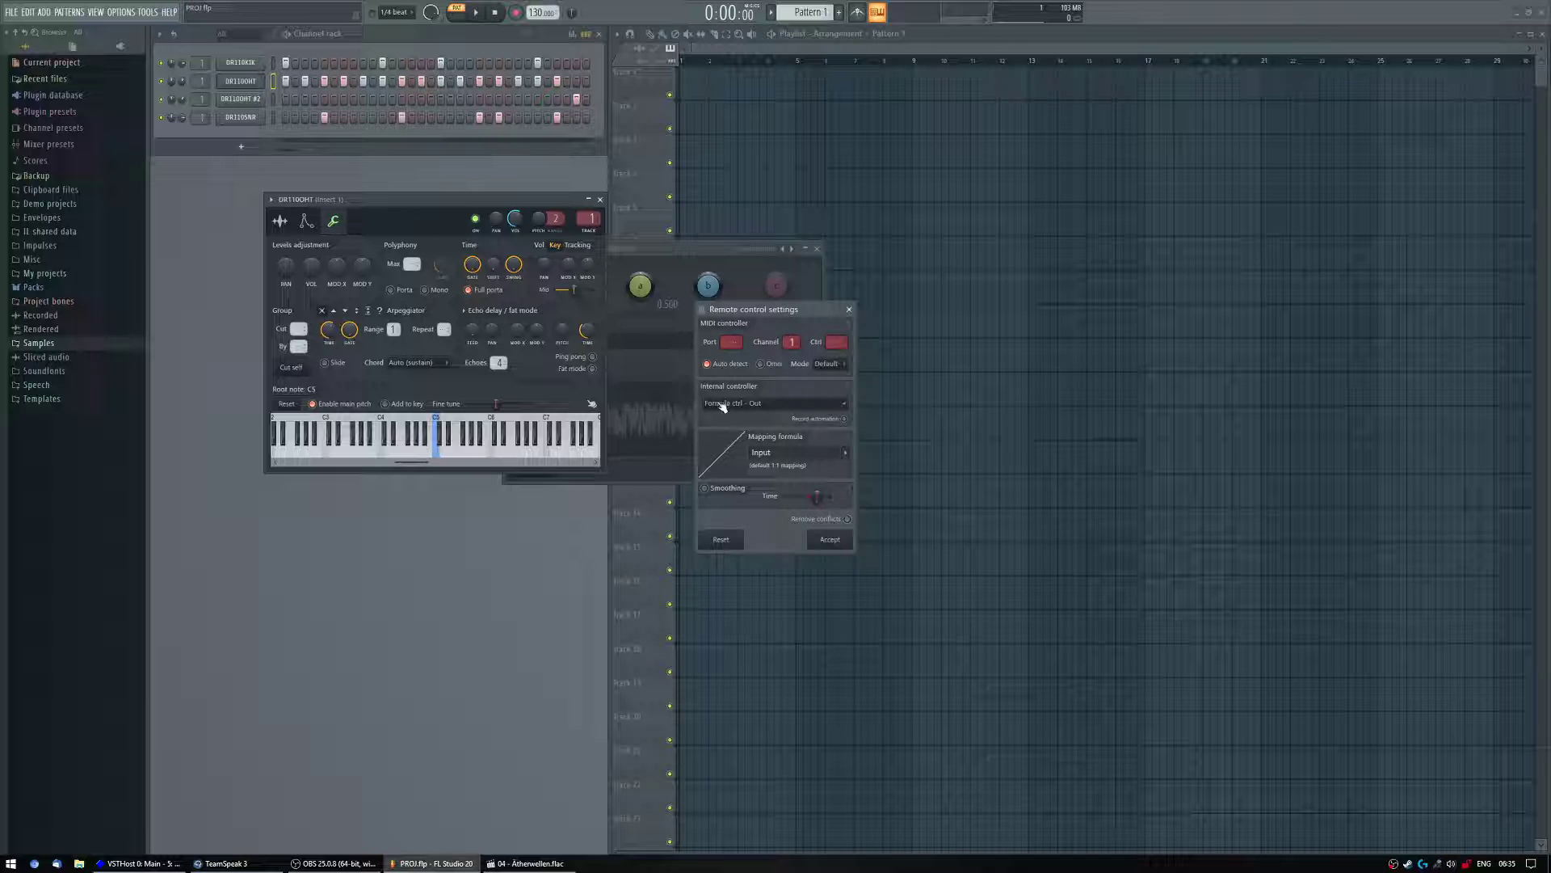
pyautogui.click(825, 539)
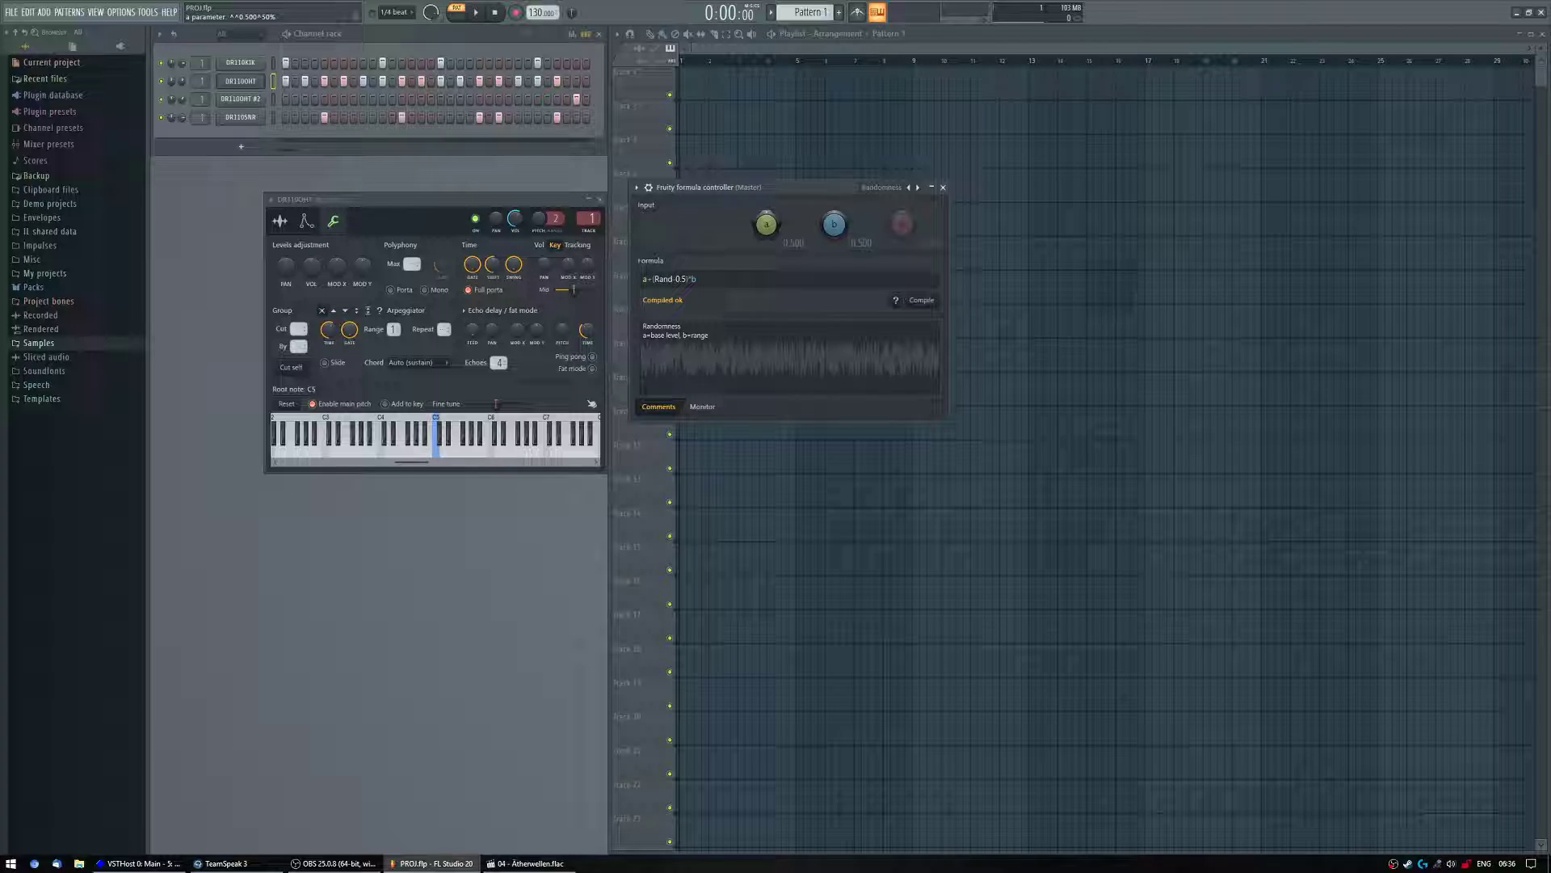
# Drag the Randomness formula's knob a down to roughly 0.28
pyautogui.scroll(-10, 768, 223)
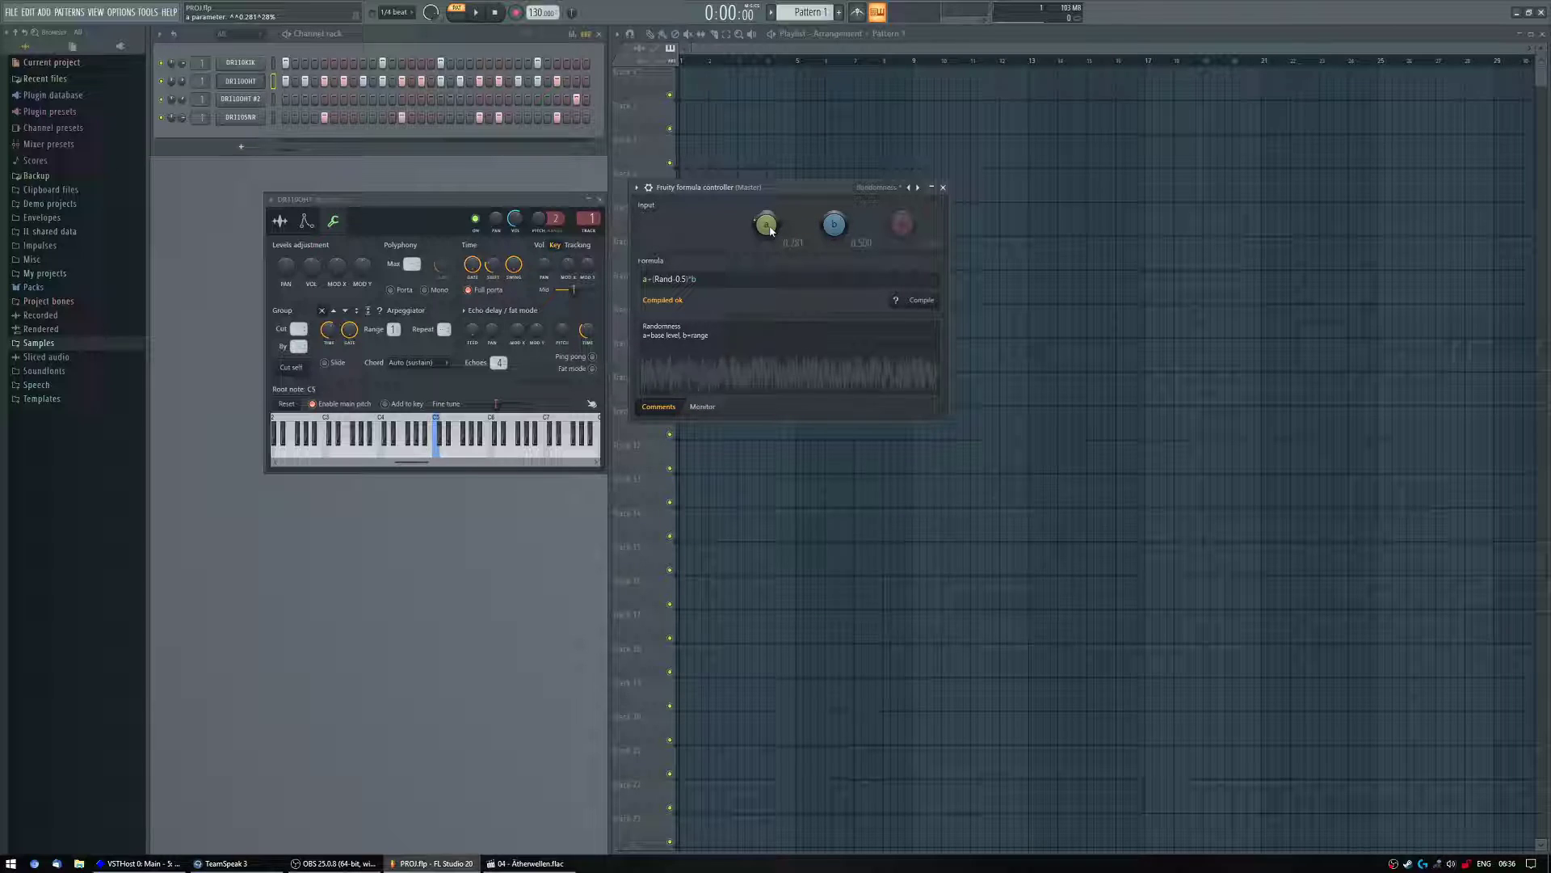
pyautogui.moveTo(766, 227)
pyautogui.mouseDown()
pyautogui.moveTo(758, 239)
pyautogui.moveTo(766, 227)
pyautogui.mouseUp()
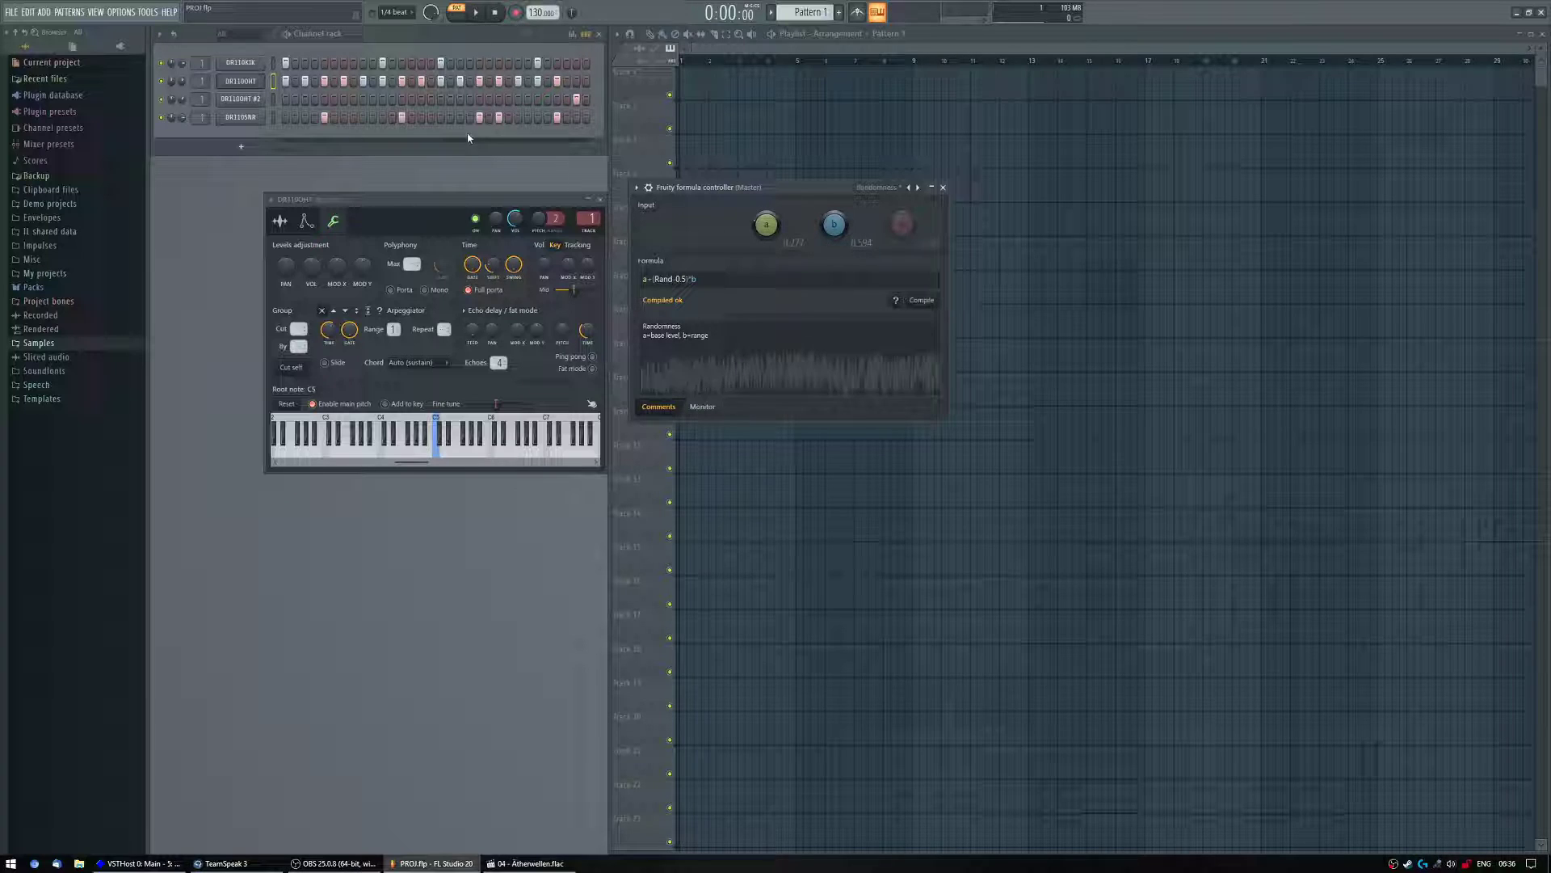
# Audition knob a at 0, then about 0.2, and paint Pattern 1 clips along Track 1 to bar 21
pyautogui.press('space')
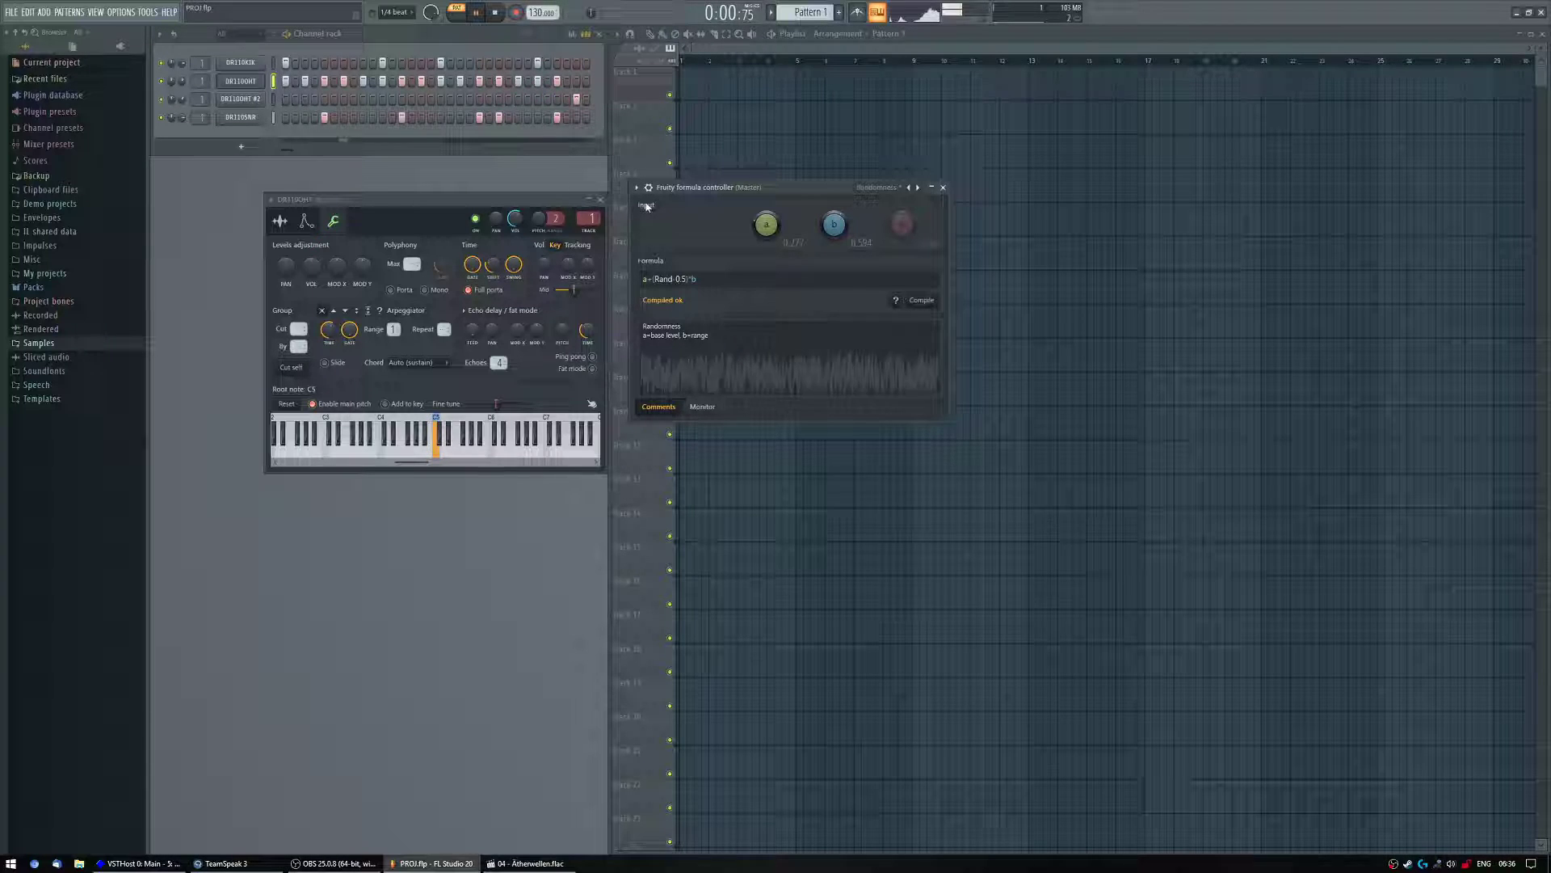
pyautogui.click(495, 12)
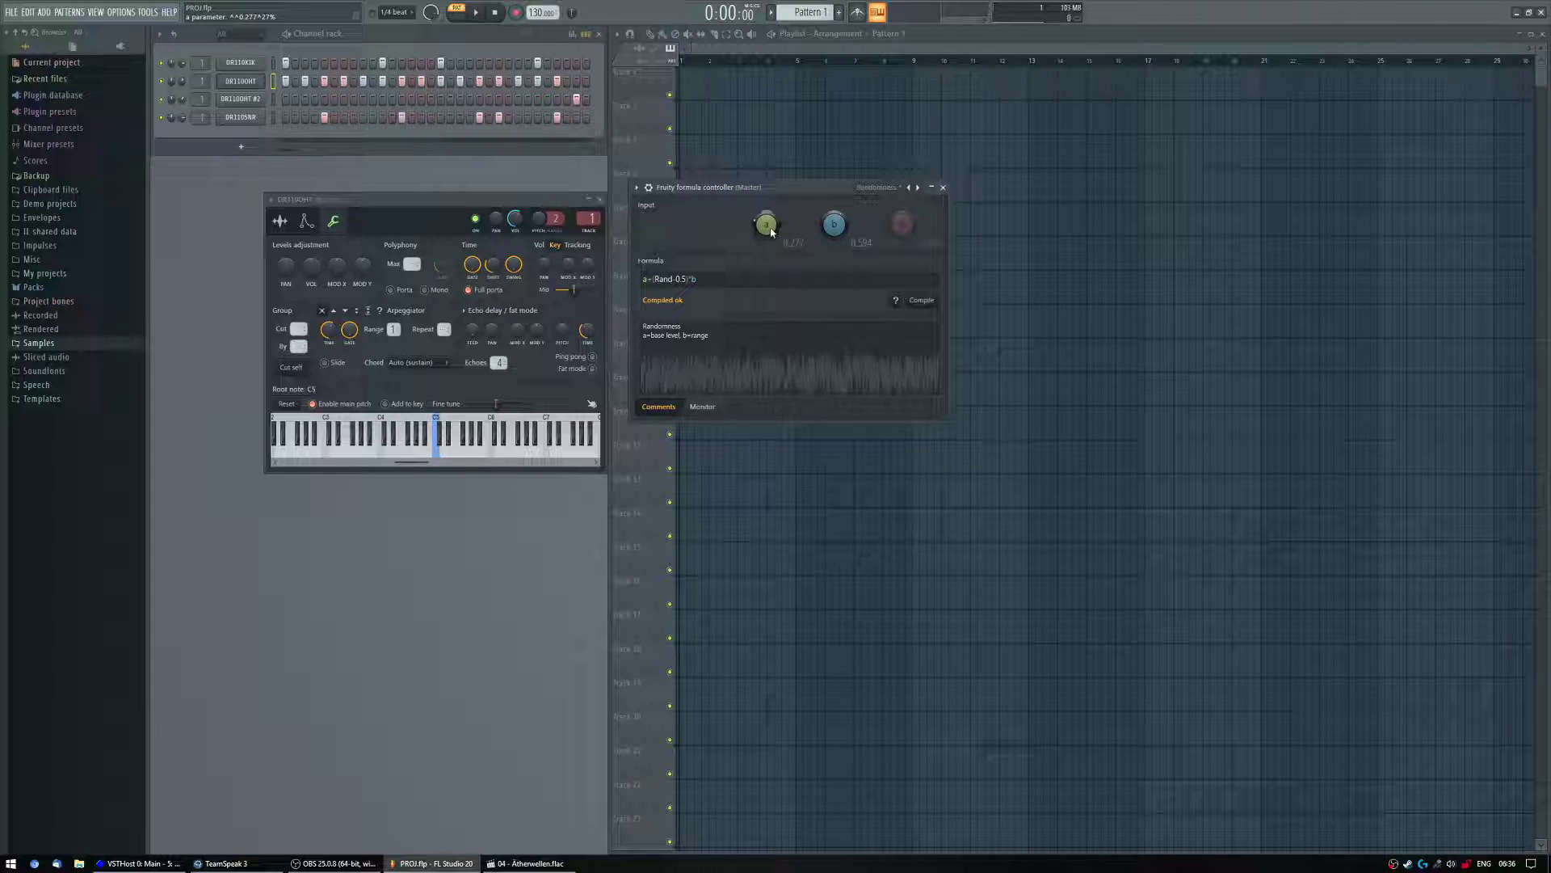
pyautogui.moveTo(771, 232); pyautogui.dragTo(829, 225)
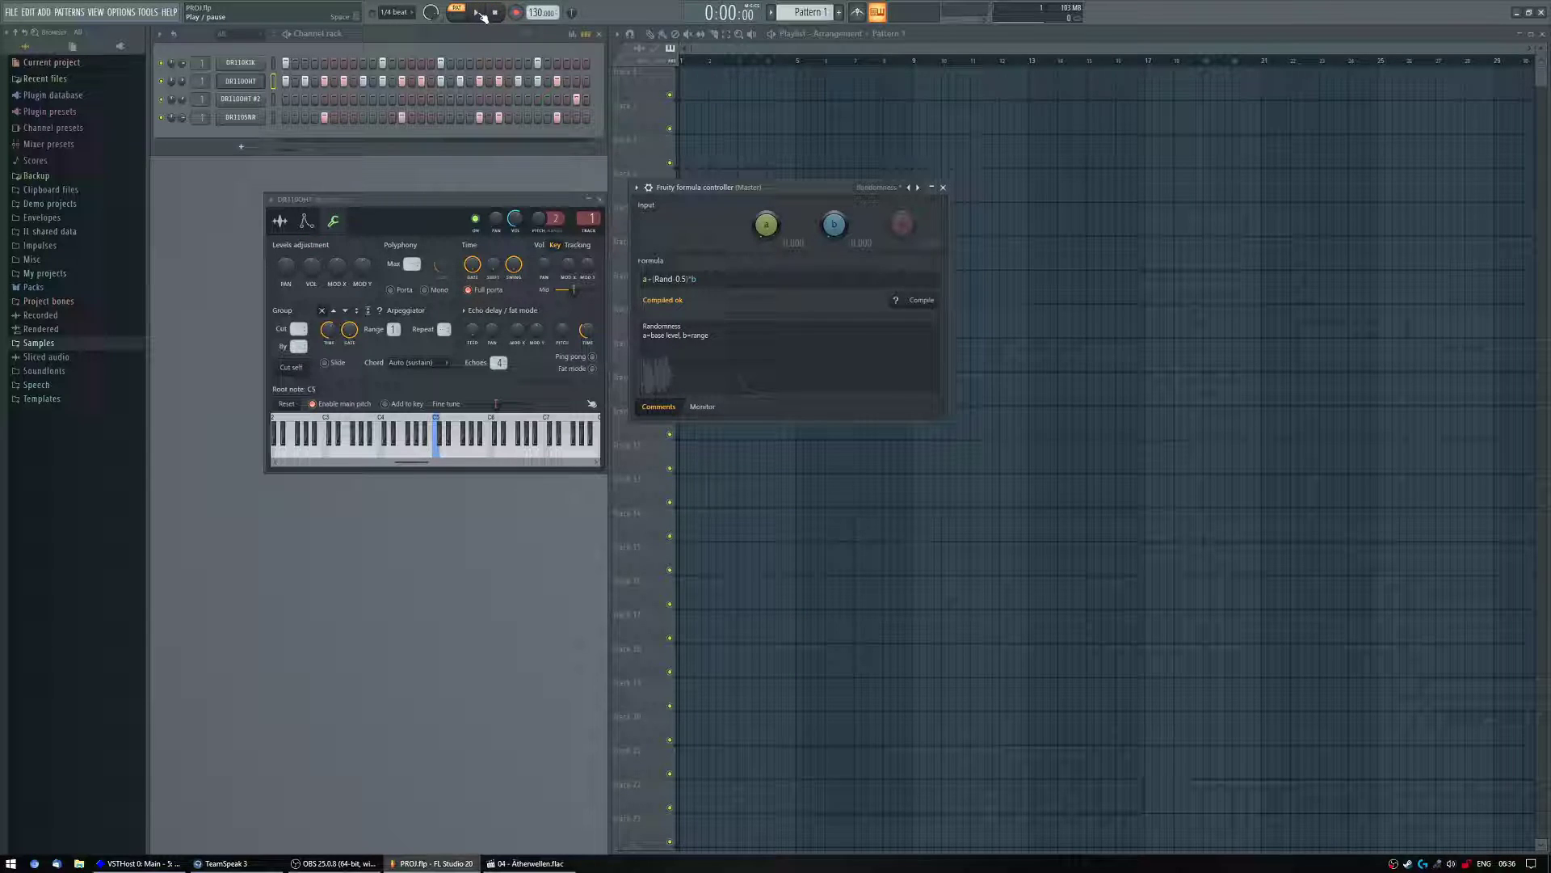
pyautogui.click(481, 15)
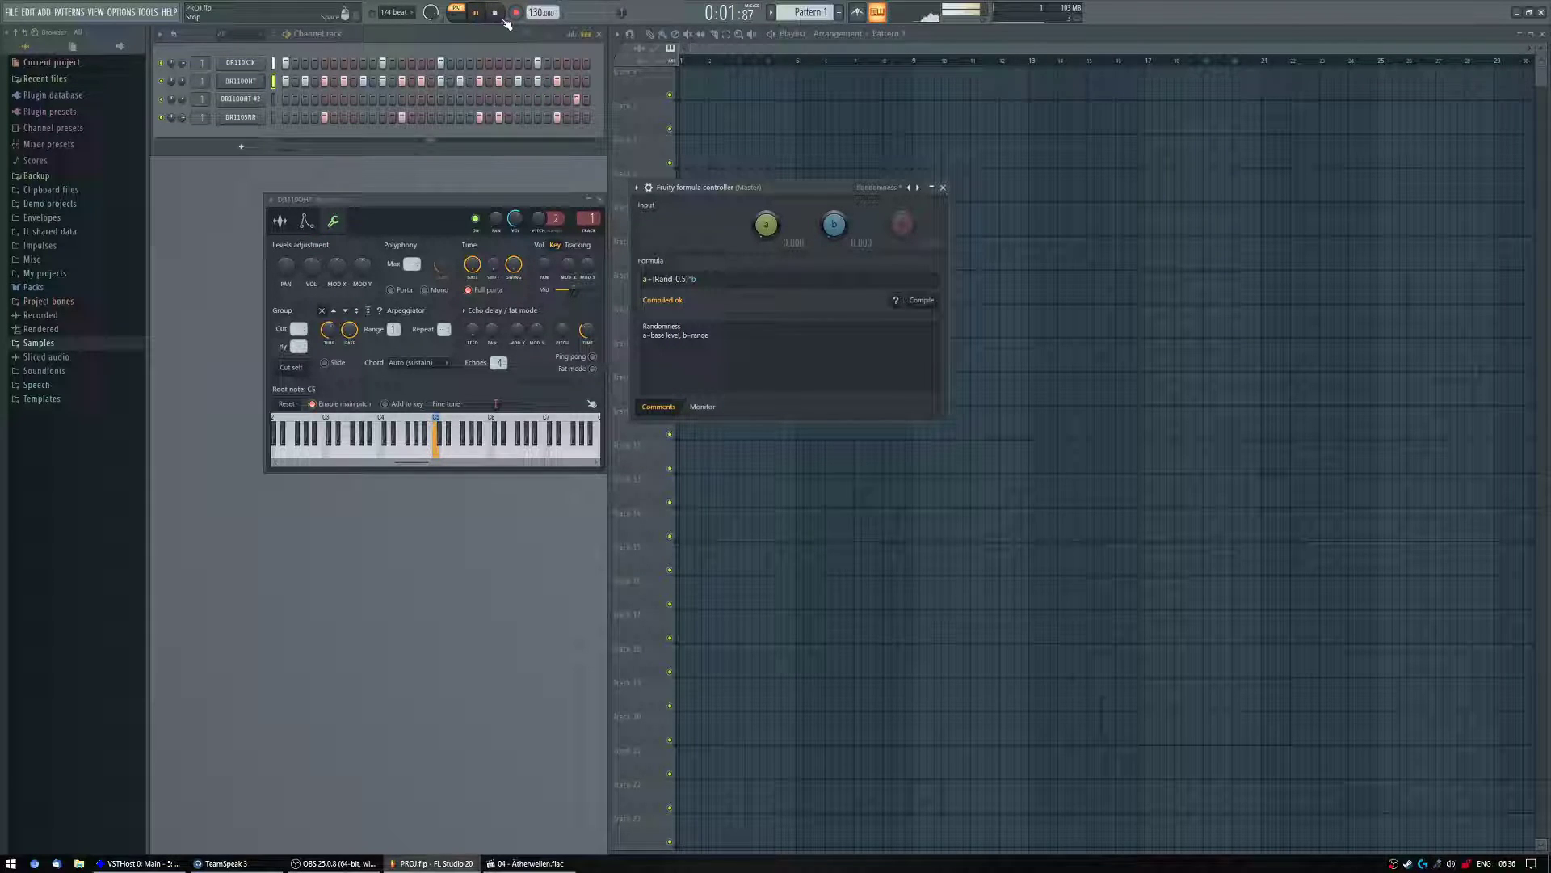
pyautogui.moveTo(766, 224)
pyautogui.mouseDown()
pyautogui.moveTo(766, 207)
pyautogui.moveTo(834, 216)
pyautogui.moveTo(834, 202)
pyautogui.moveTo(756, 230)
pyautogui.mouseUp()
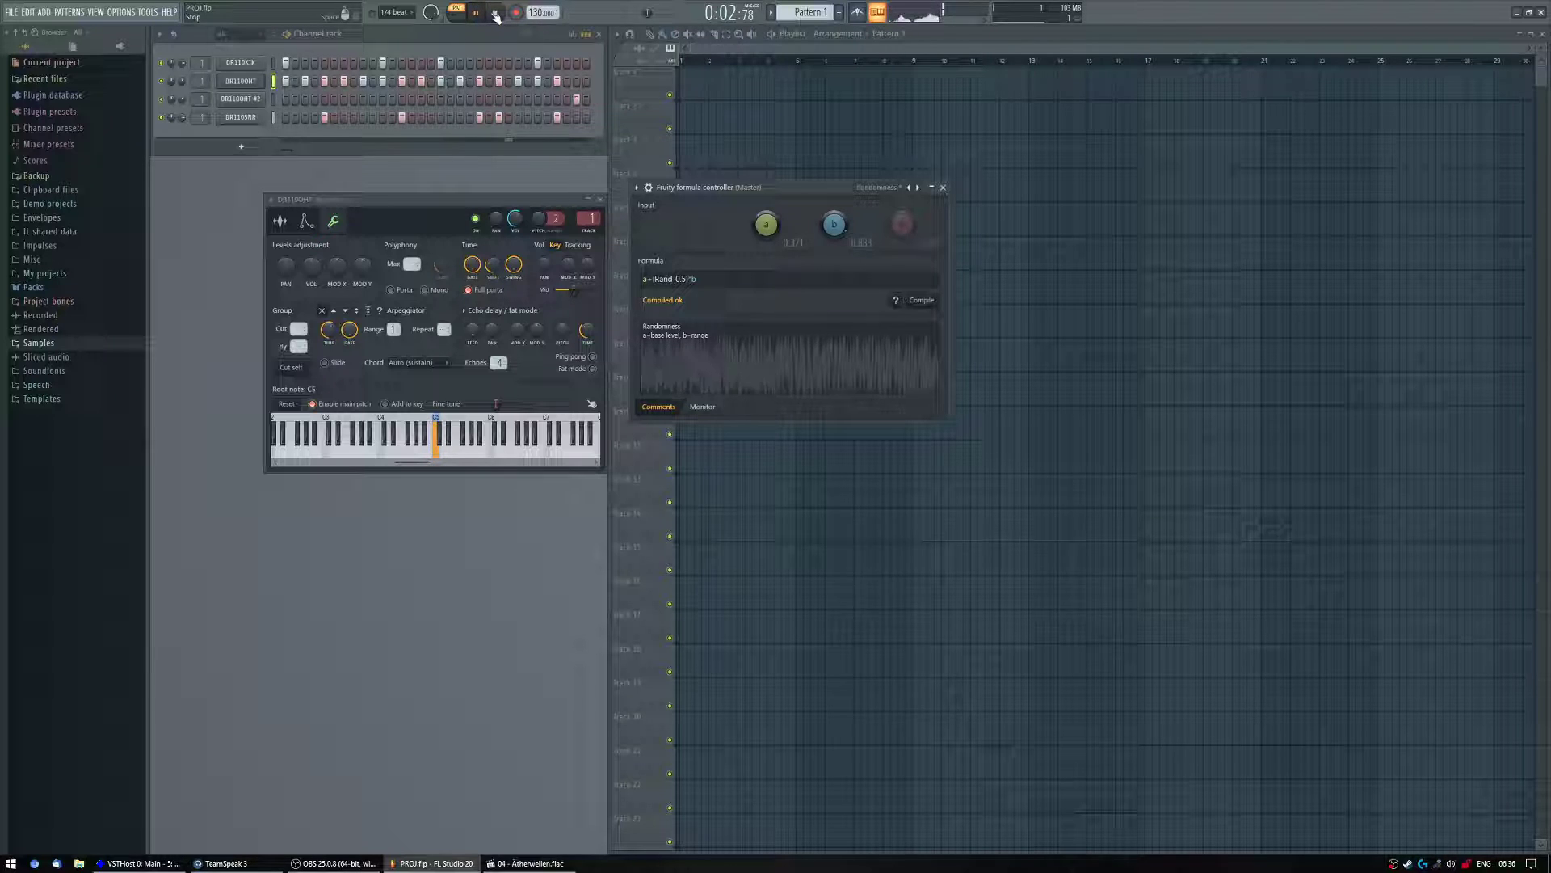
pyautogui.press('space')
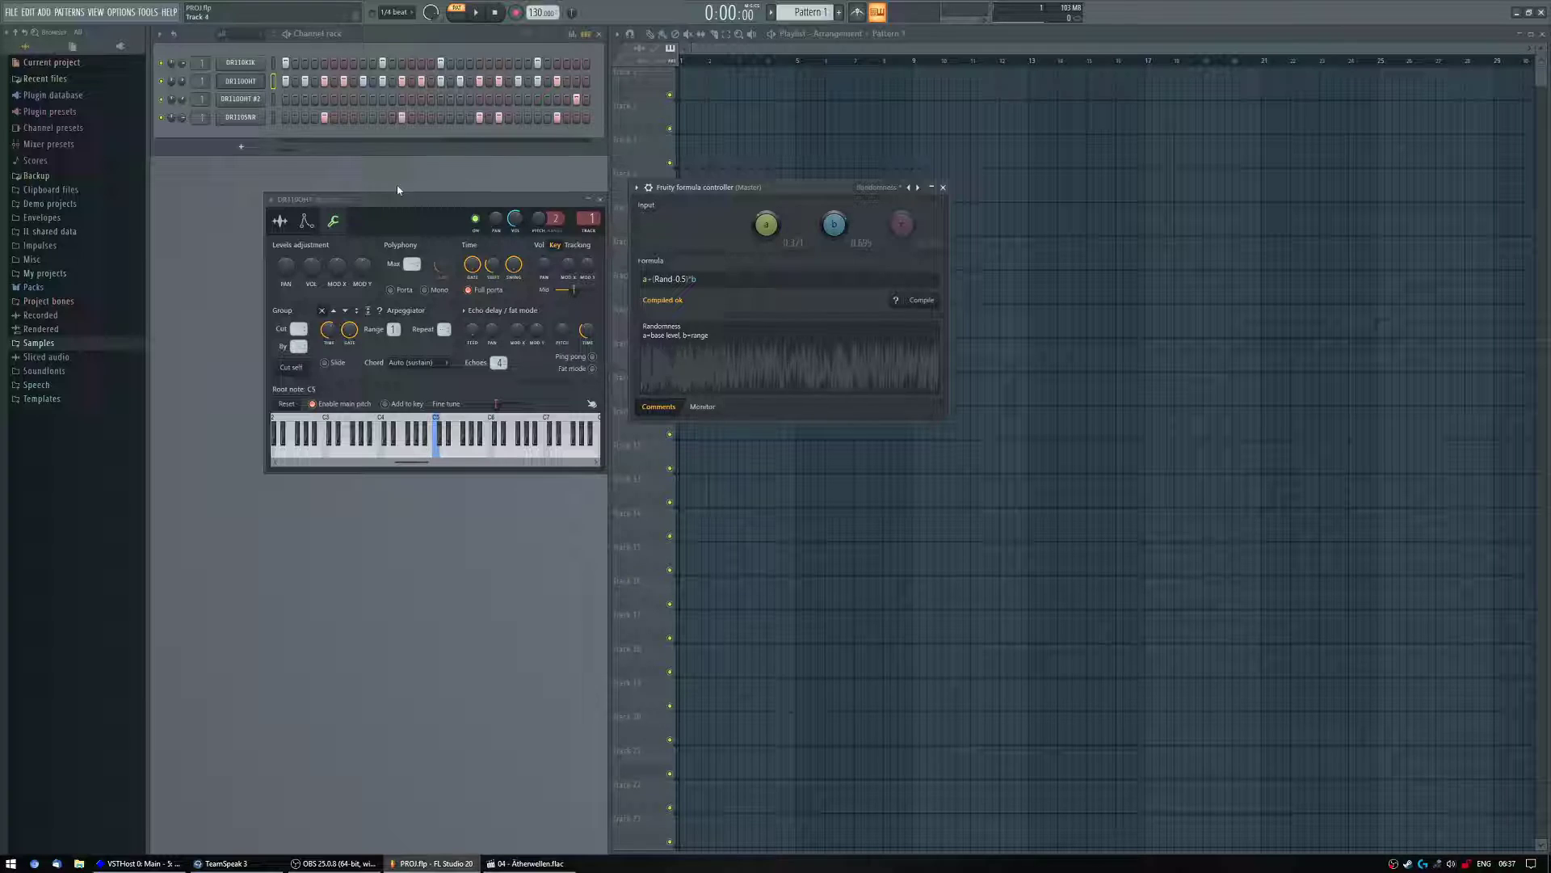
pyautogui.moveTo(687, 74); pyautogui.dragTo(1204, 85)
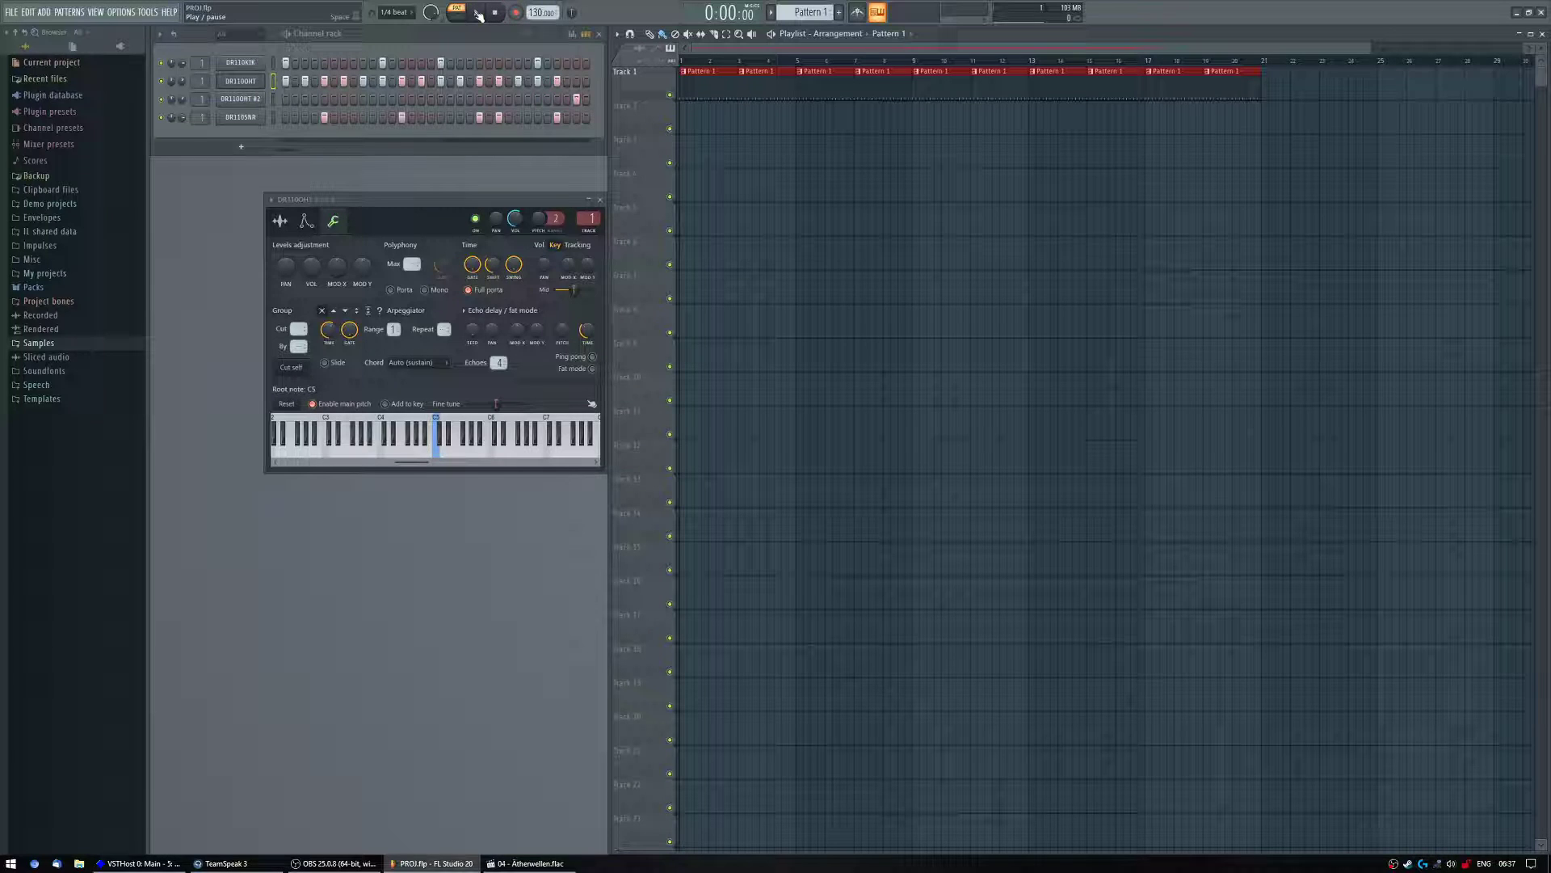
# Play and stop the Pattern 1 arrangement, then deselect the Playlist clips
pyautogui.click(479, 14)
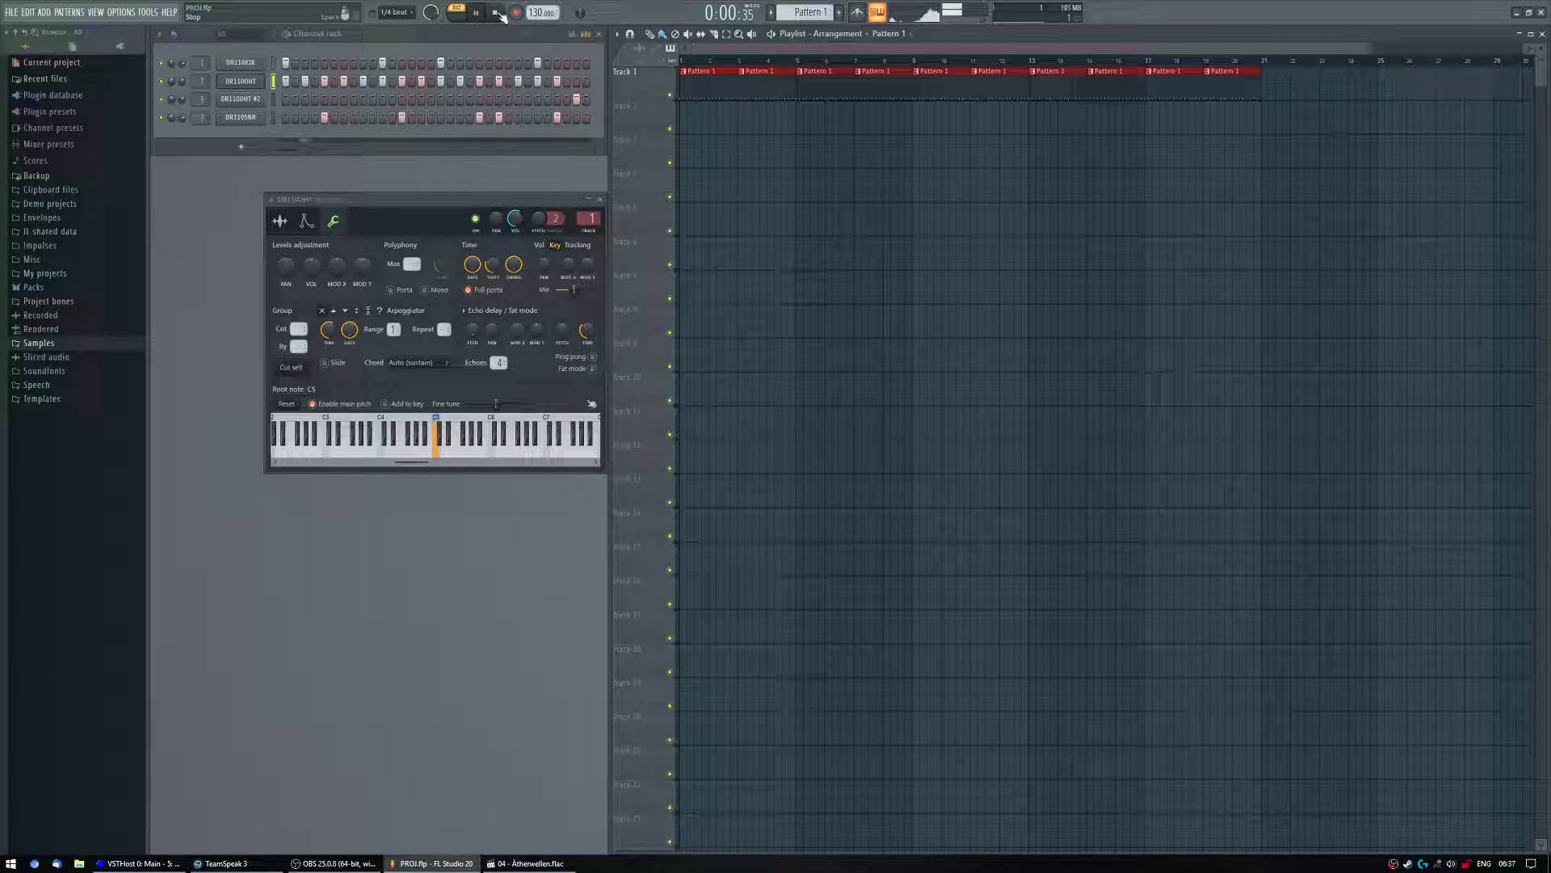
pyautogui.click(477, 14)
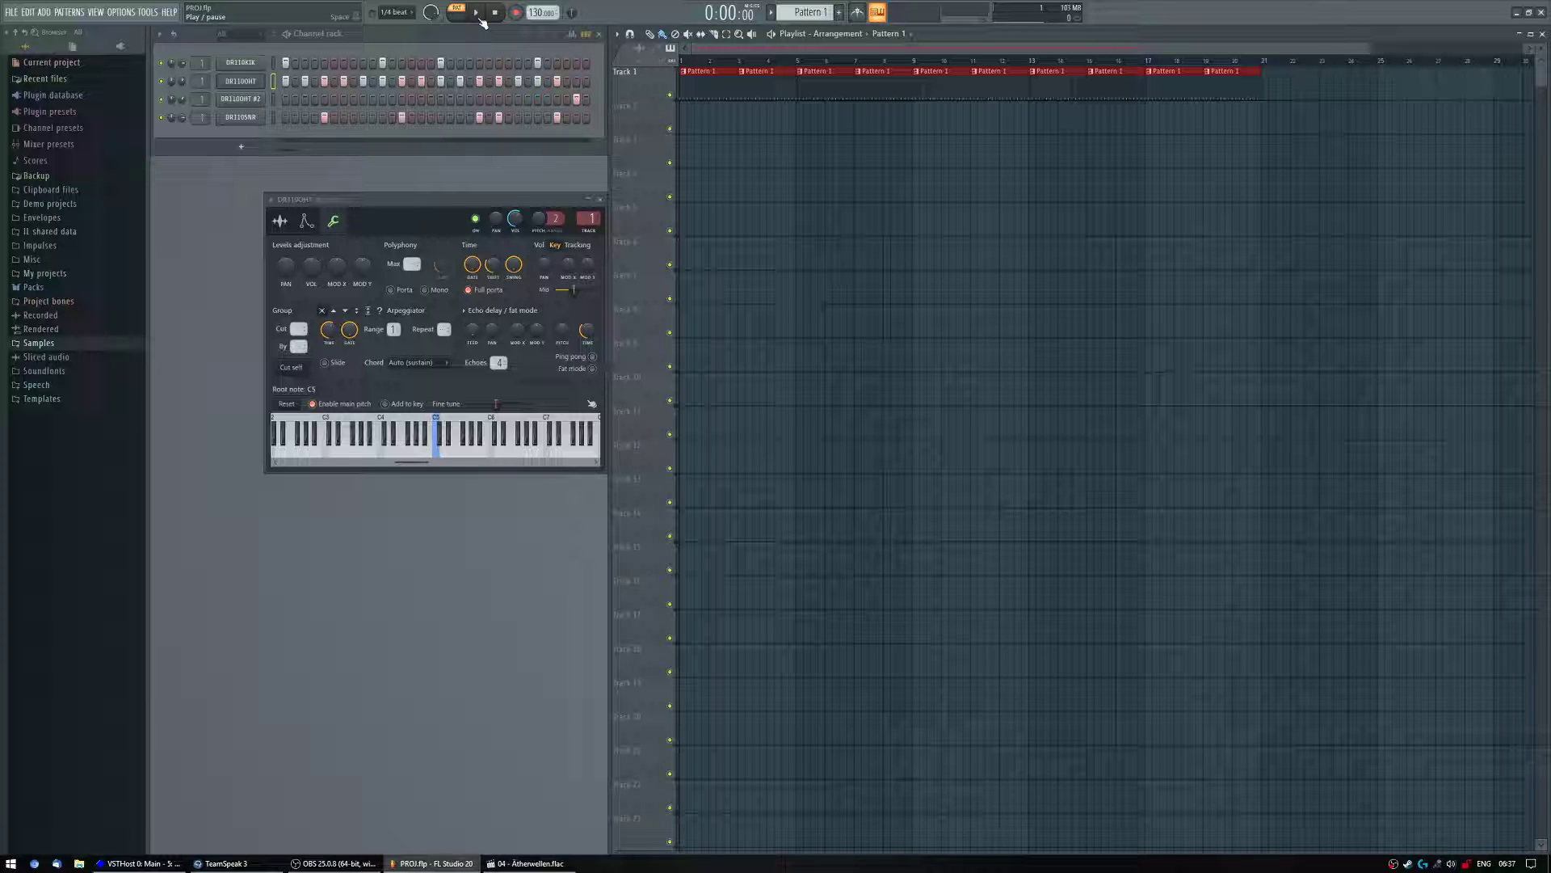
pyautogui.rightClick(695, 119)
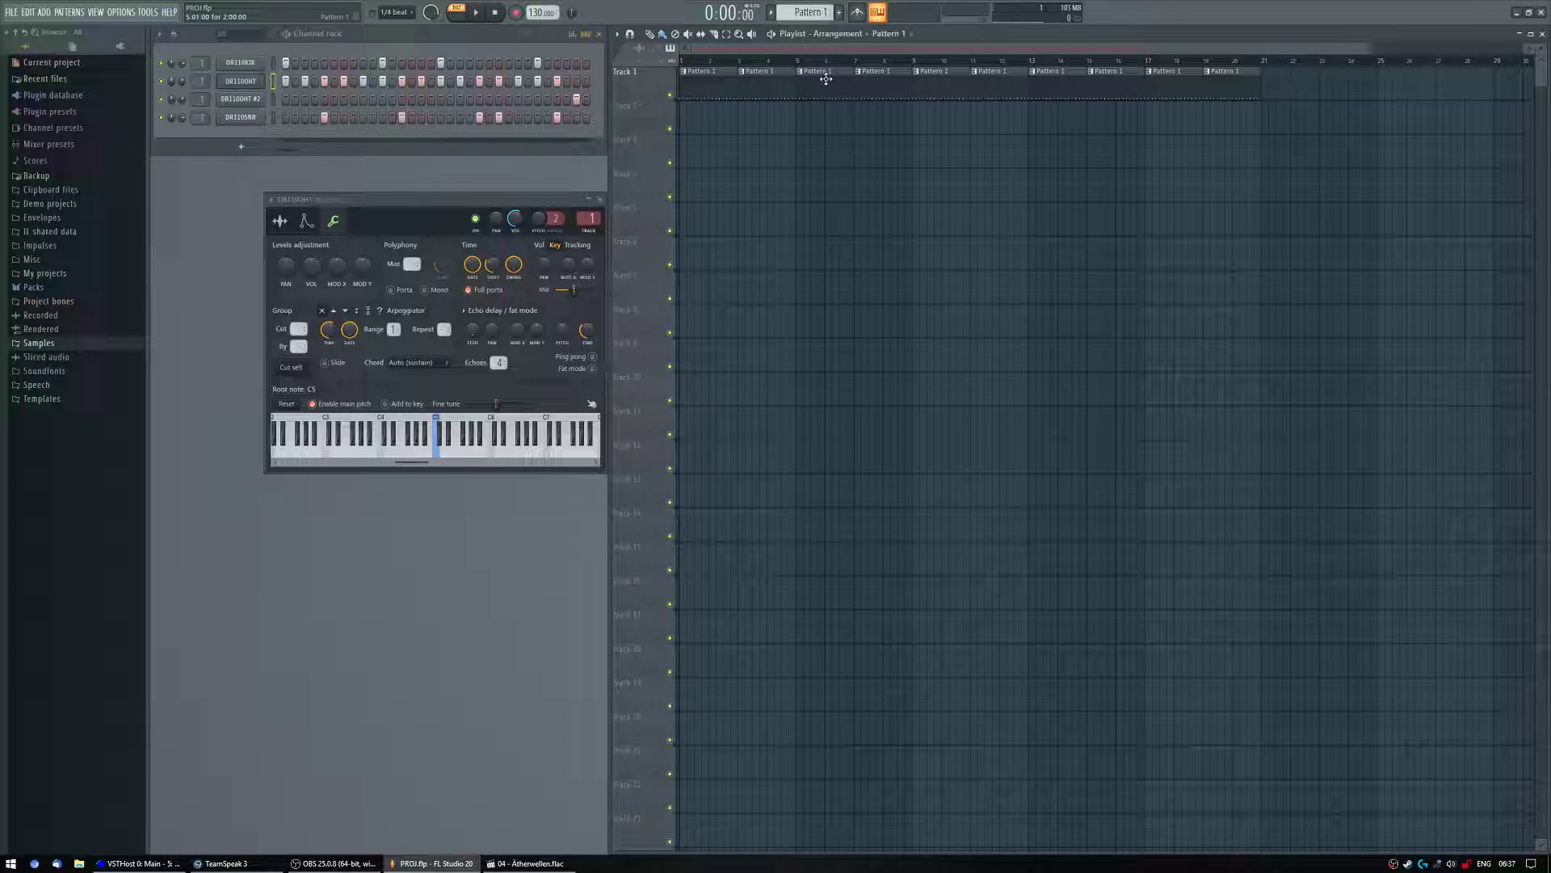
pyautogui.moveTo(595, 201); pyautogui.dragTo(579, 202)
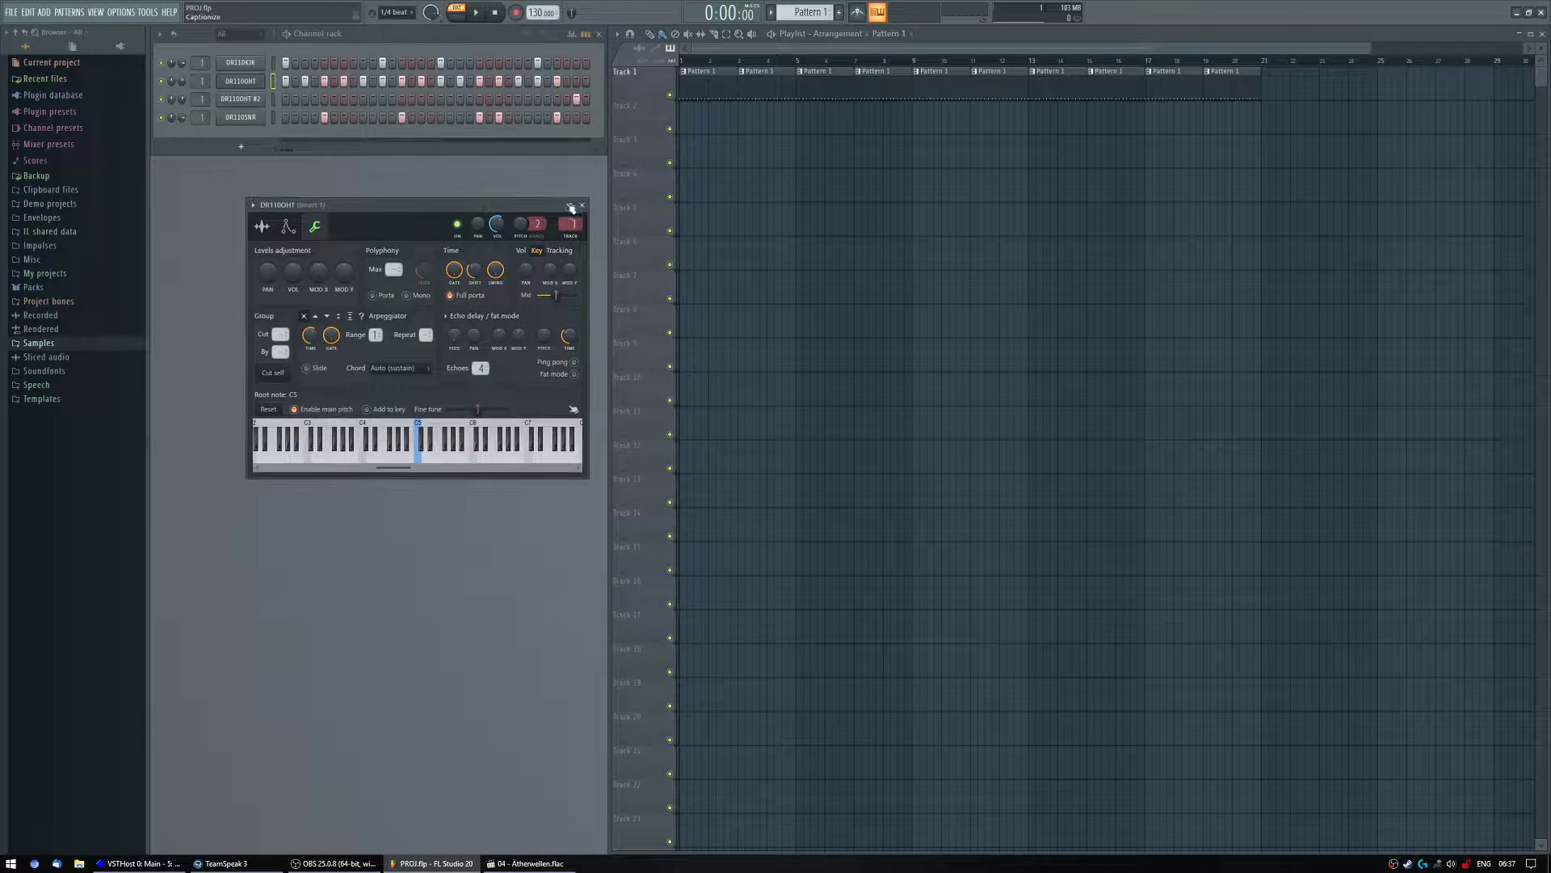
# Close the DR1100HT channel window, then open the Mixer on Insert 1 and reposition it
pyautogui.click(581, 202)
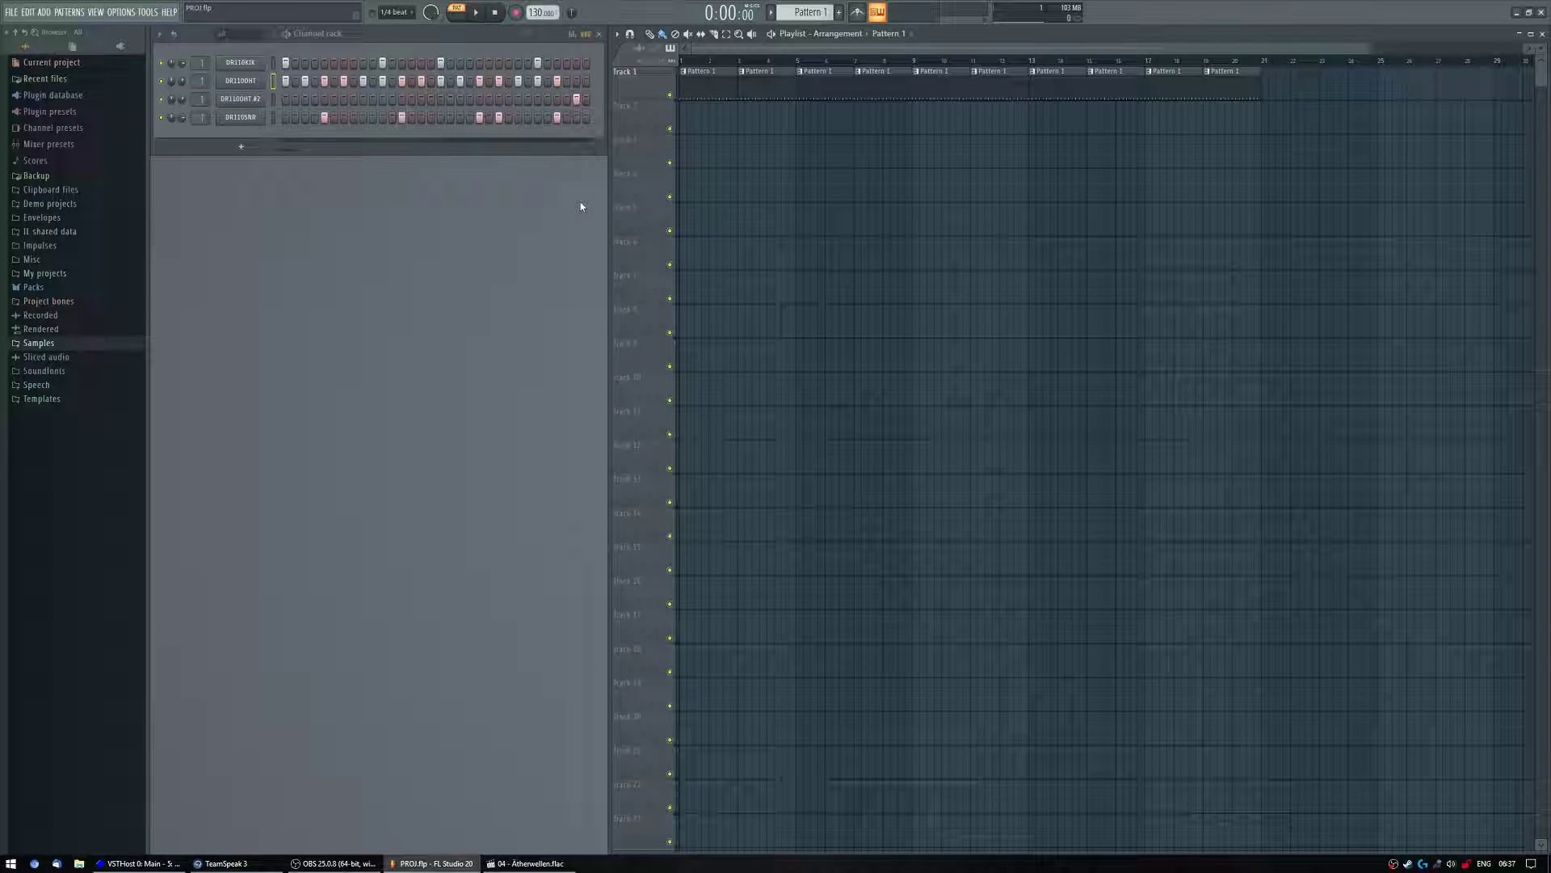
pyautogui.press('F9')
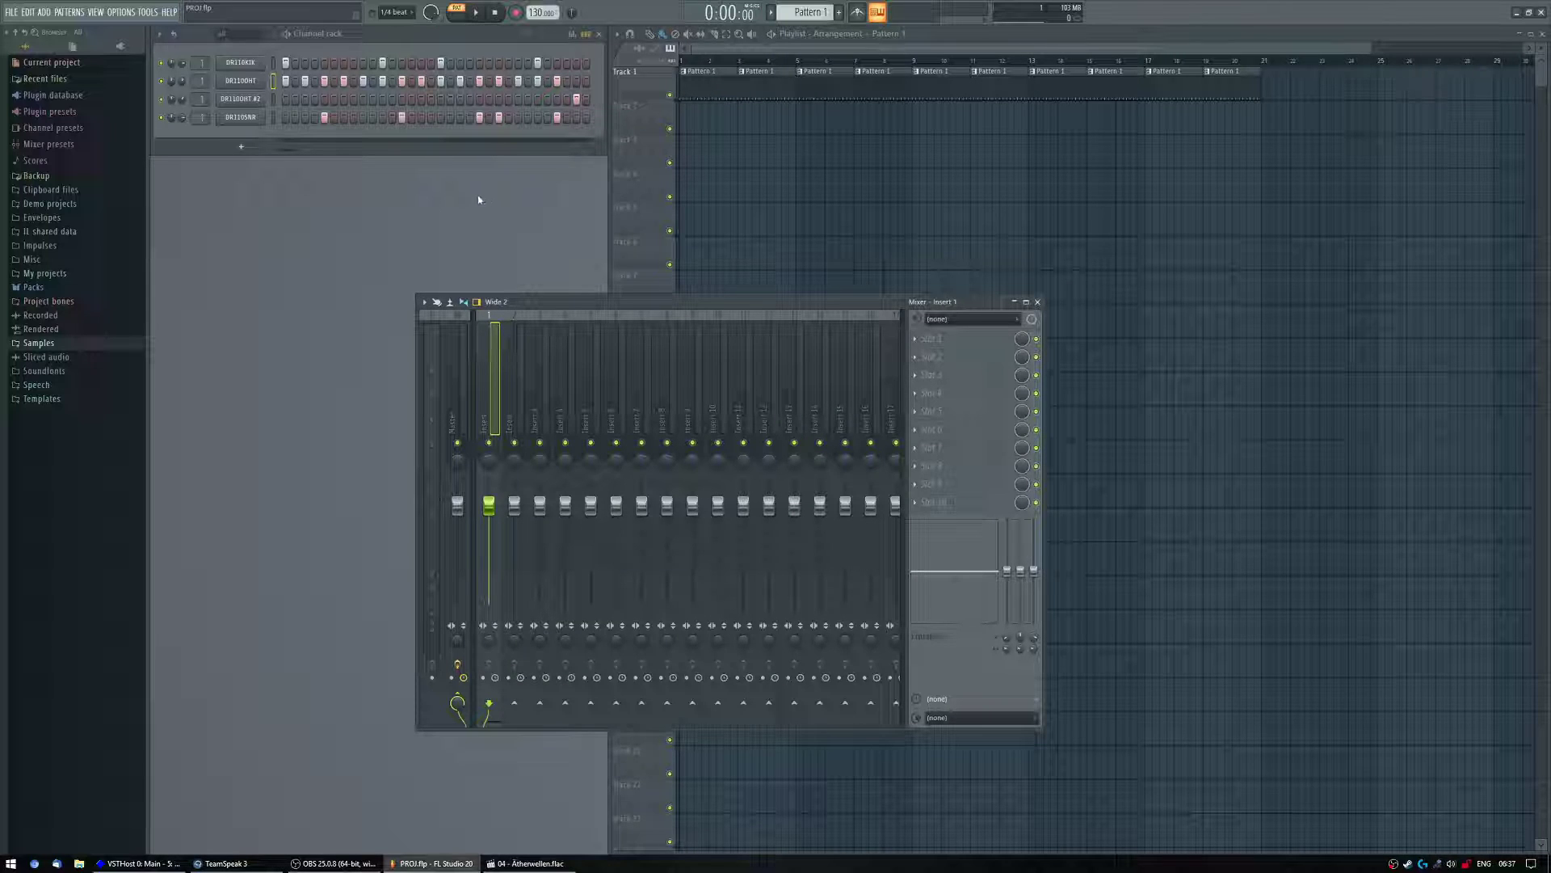
pyautogui.moveTo(623, 303); pyautogui.dragTo(361, 171)
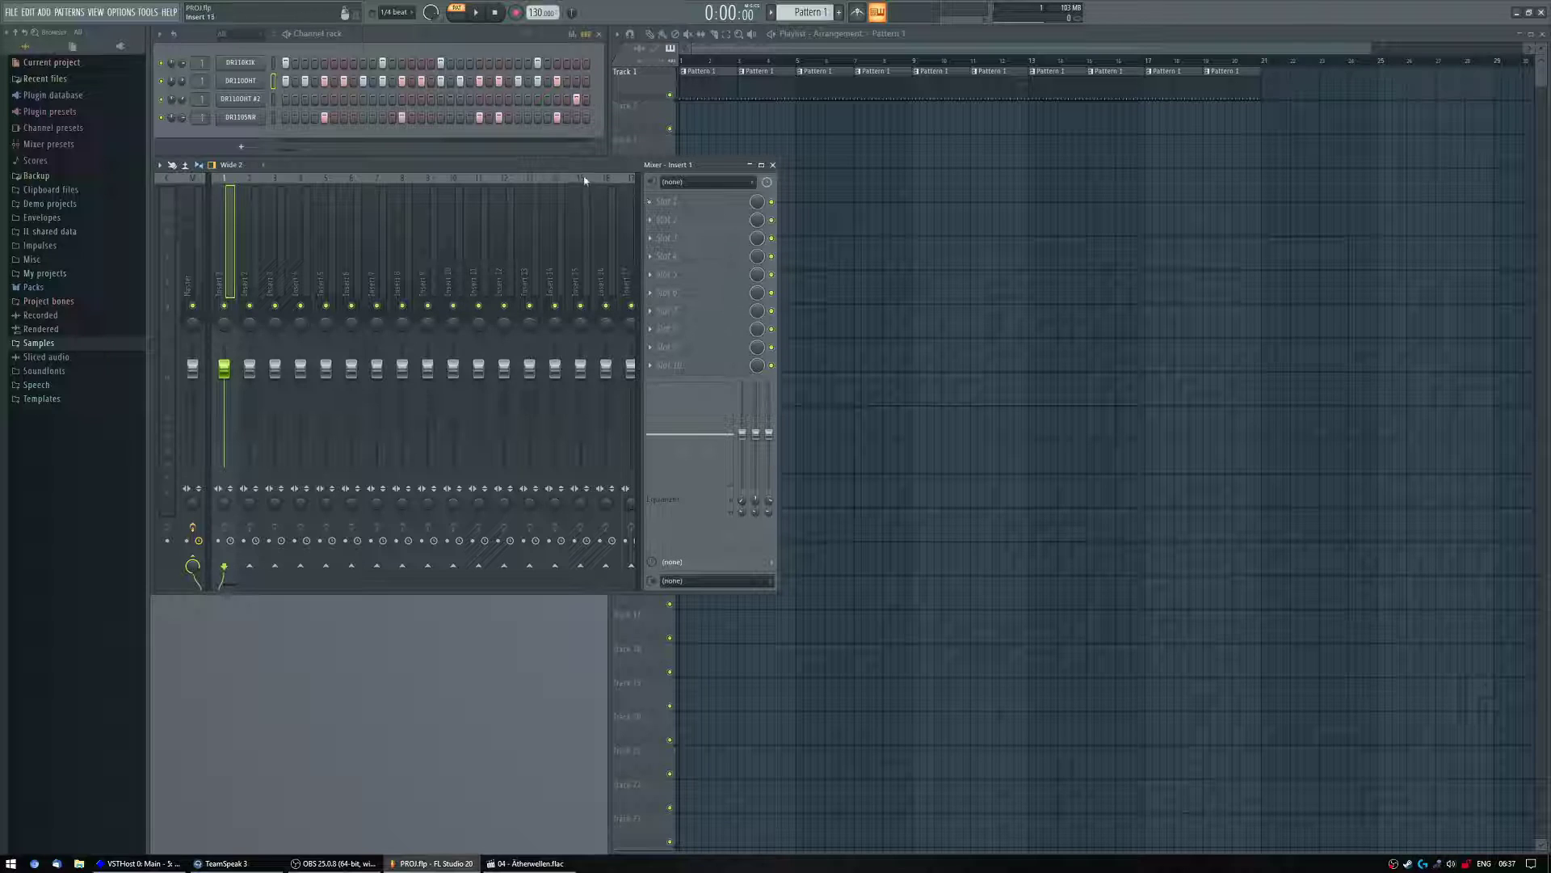
pyautogui.moveTo(586, 177); pyautogui.dragTo(606, 356)
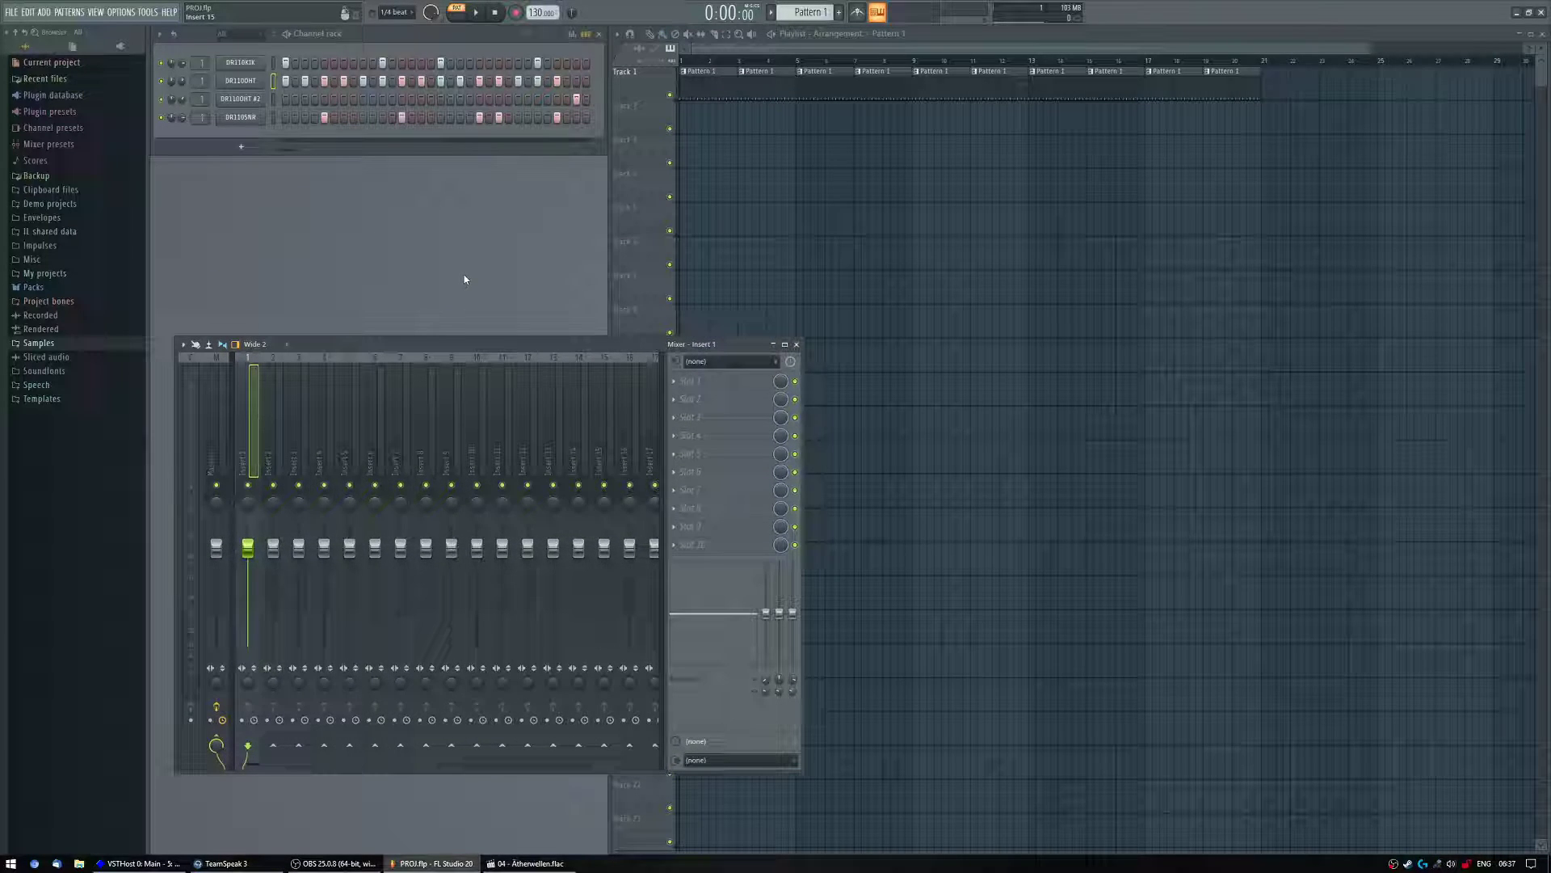